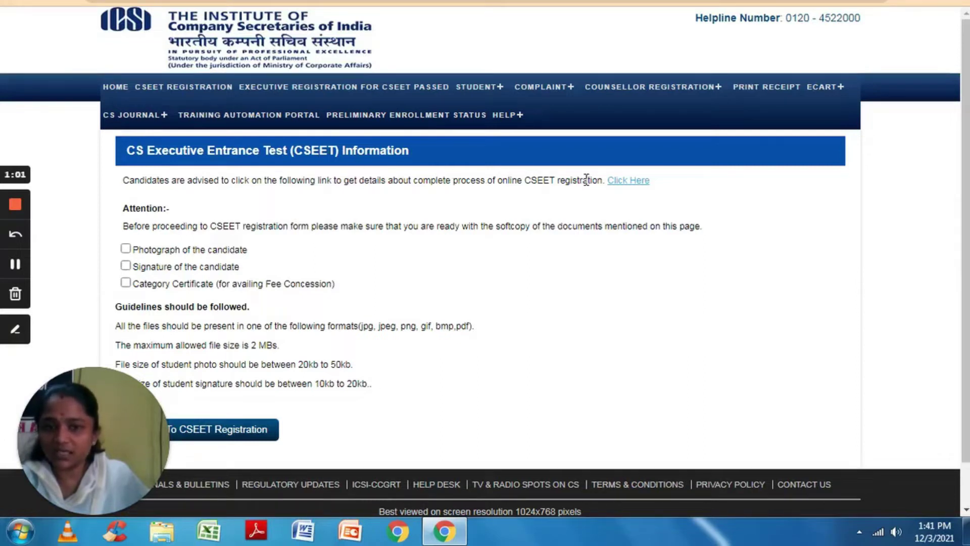
# Open CSEET_ONLINEREGISTRATION.pdf and scroll through its five pages to the final steps.
pyautogui.click(626, 186)
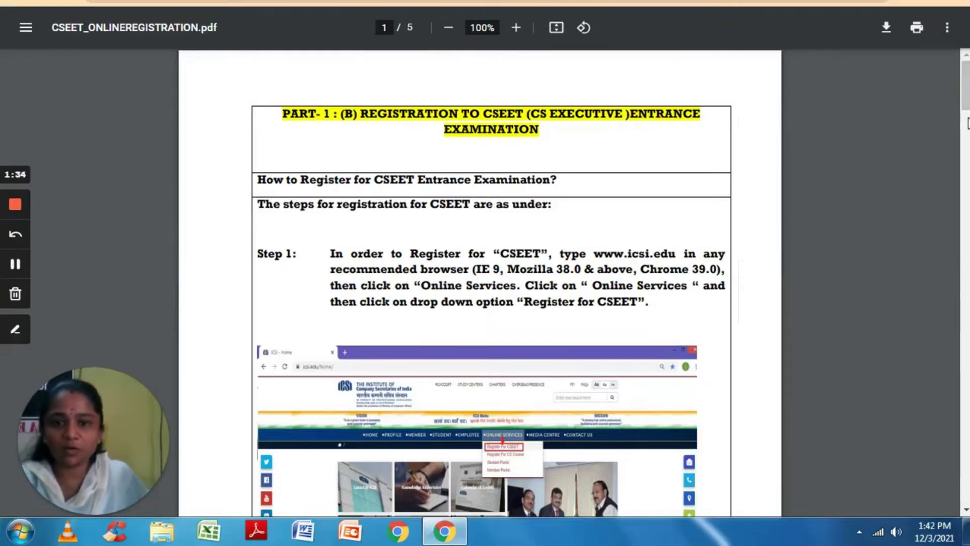
pyautogui.rightClick(967, 105)
pyautogui.click(966, 107)
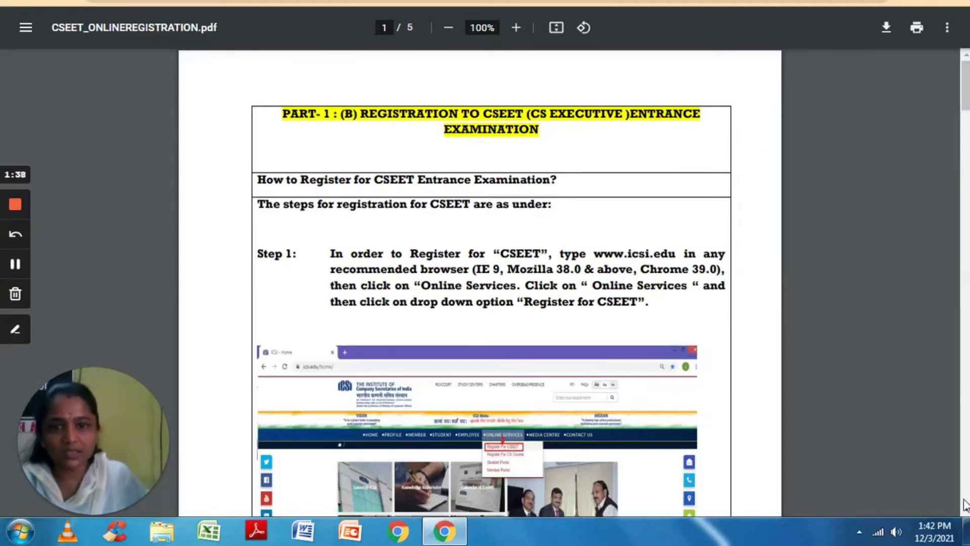
pyautogui.scroll(-4, 966, 511)
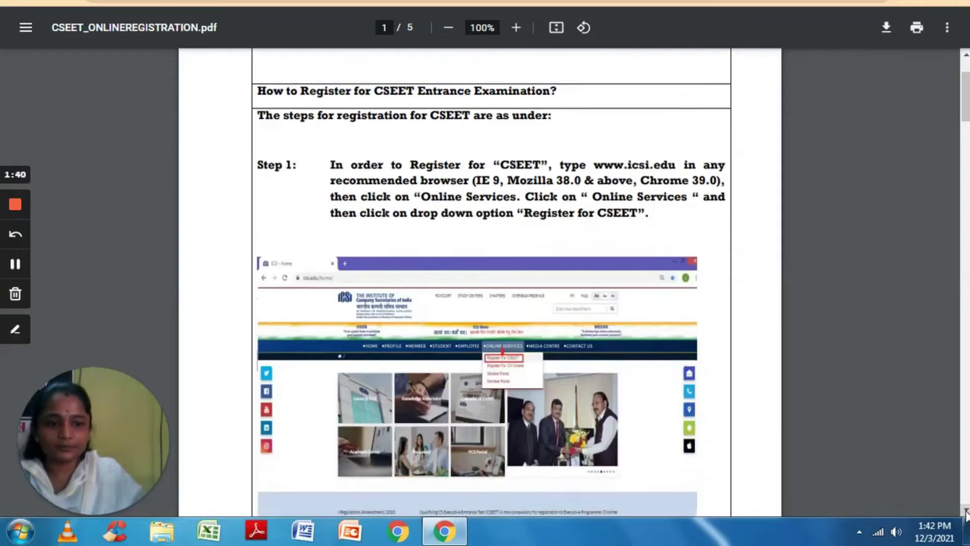
pyautogui.scroll(-3, 966, 512)
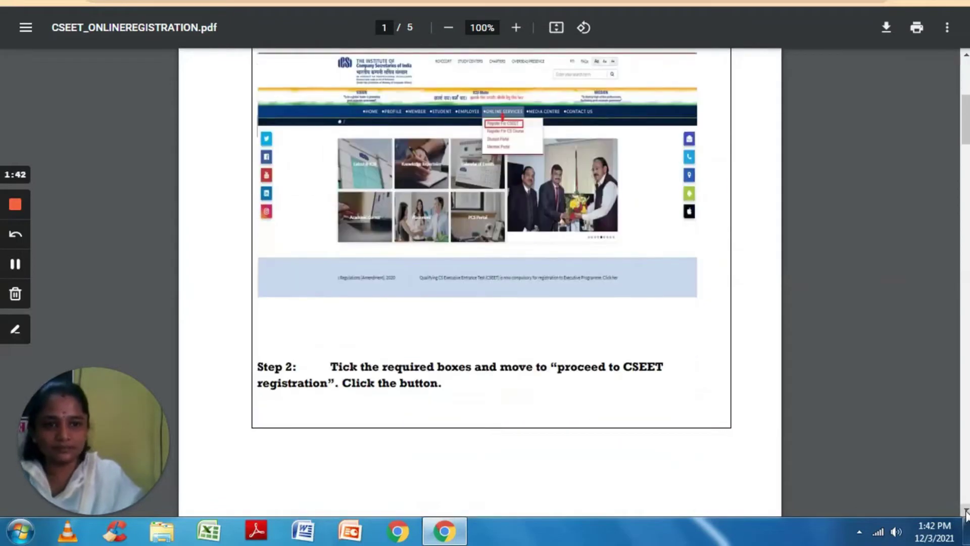
pyautogui.scroll(-1, 966, 511)
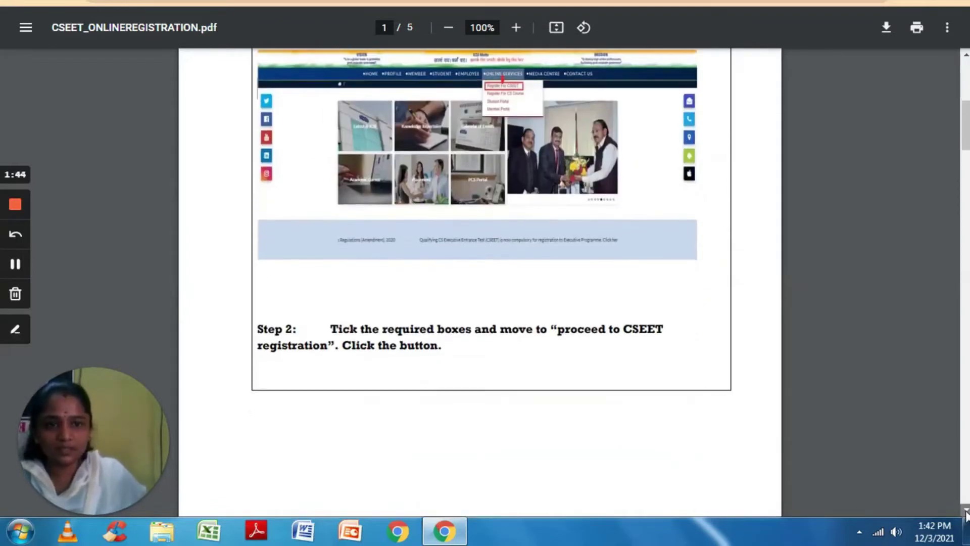
pyautogui.scroll(-6, 966, 512)
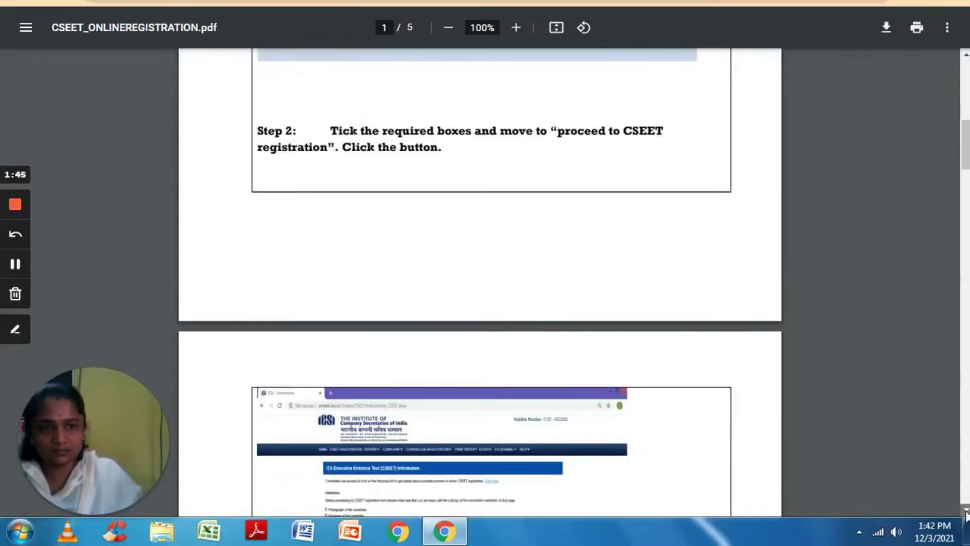
pyautogui.scroll(-5, 966, 511)
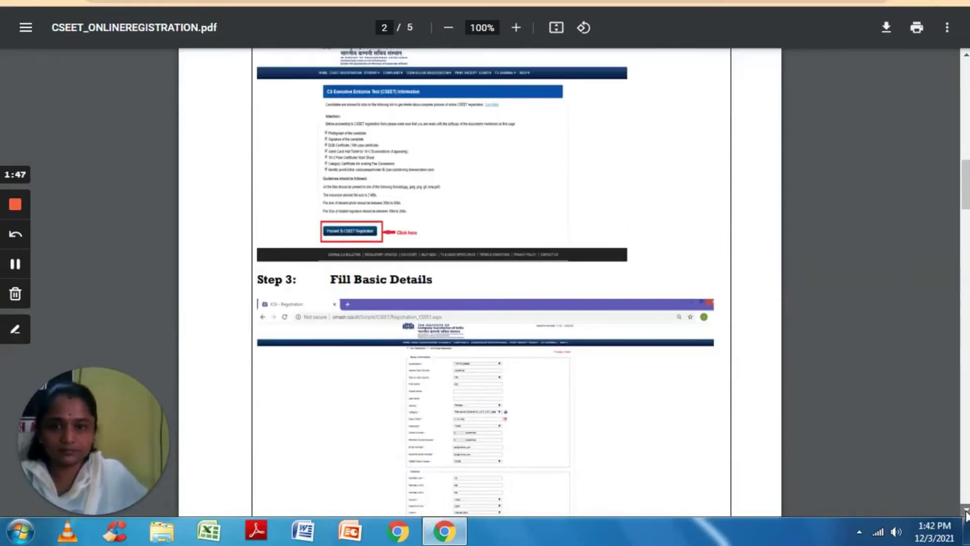
pyautogui.scroll(-5, 966, 511)
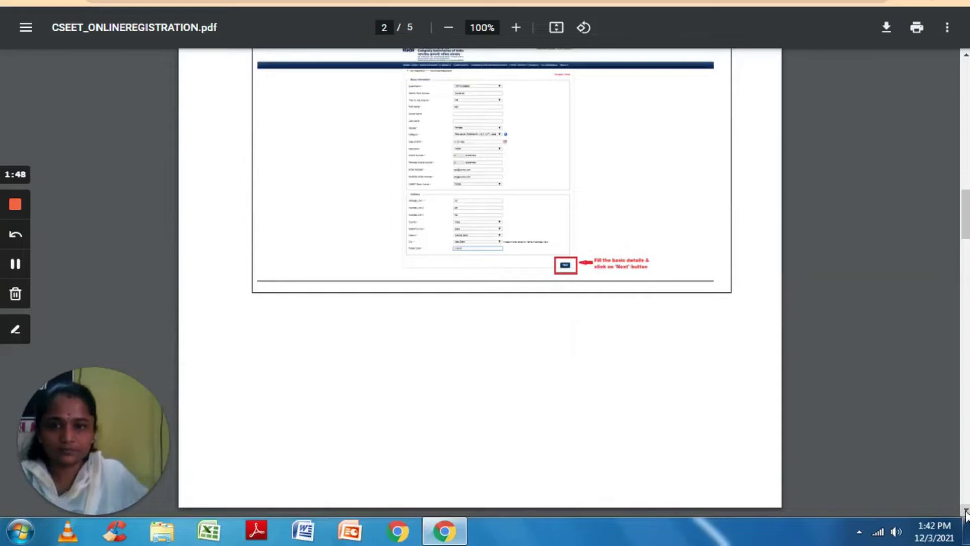
pyautogui.scroll(-4, 967, 511)
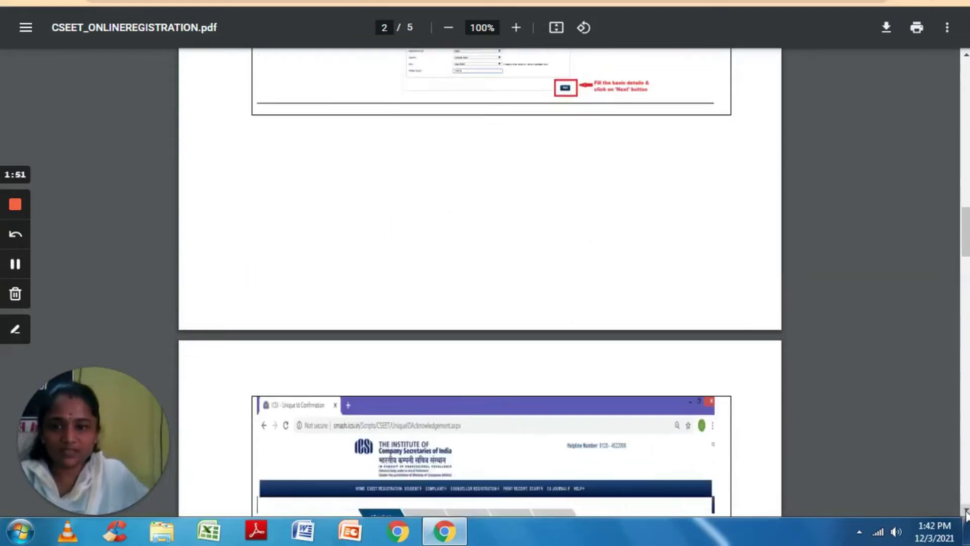
pyautogui.scroll(-5, 967, 512)
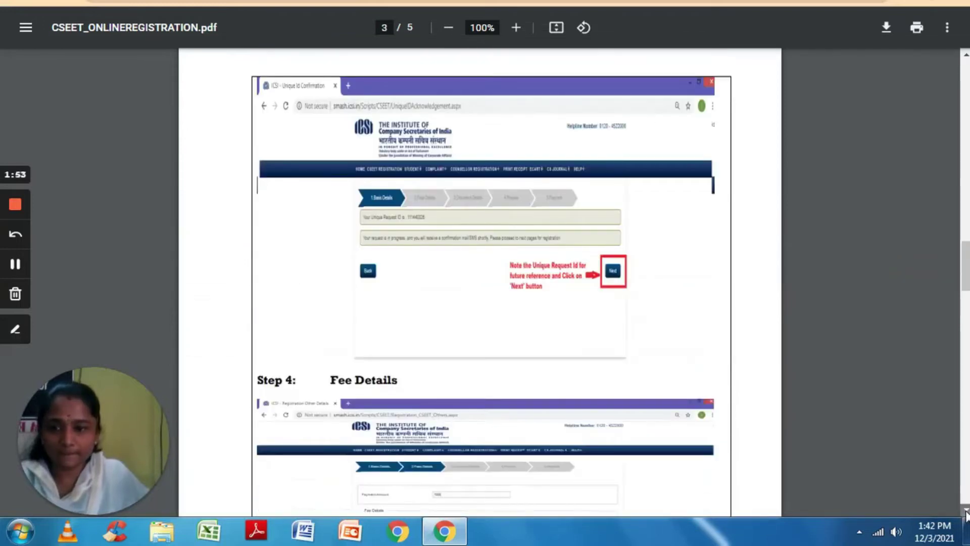
pyautogui.scroll(-1, 966, 511)
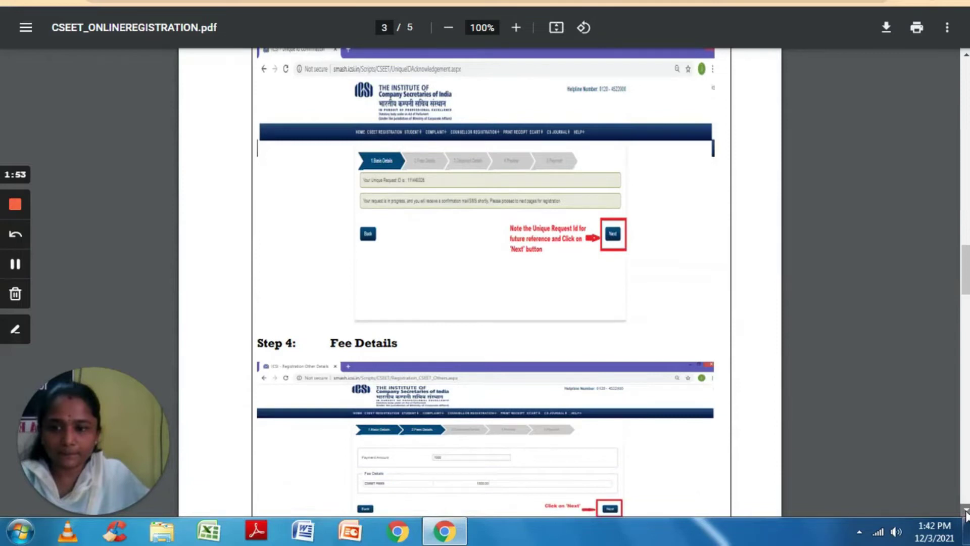
pyautogui.scroll(-9, 966, 511)
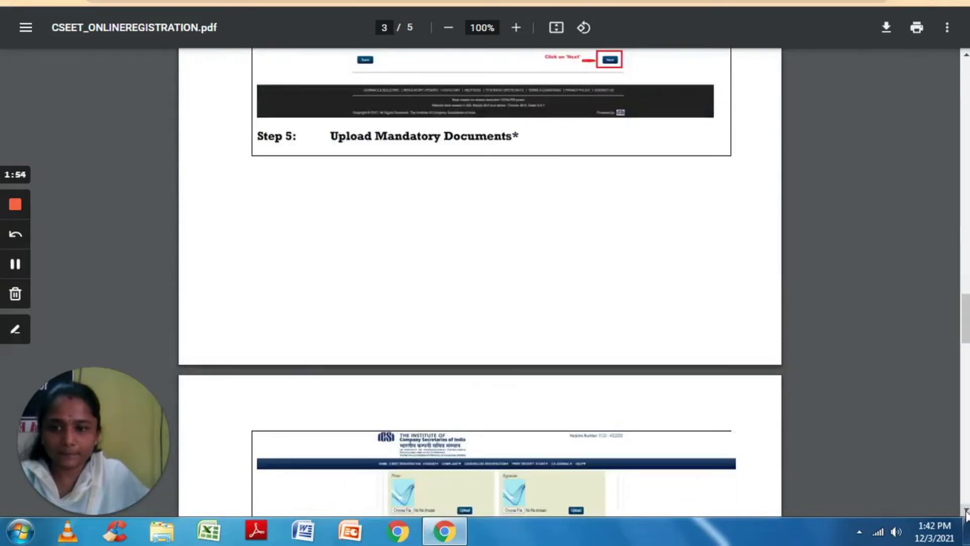
pyautogui.scroll(-3, 967, 511)
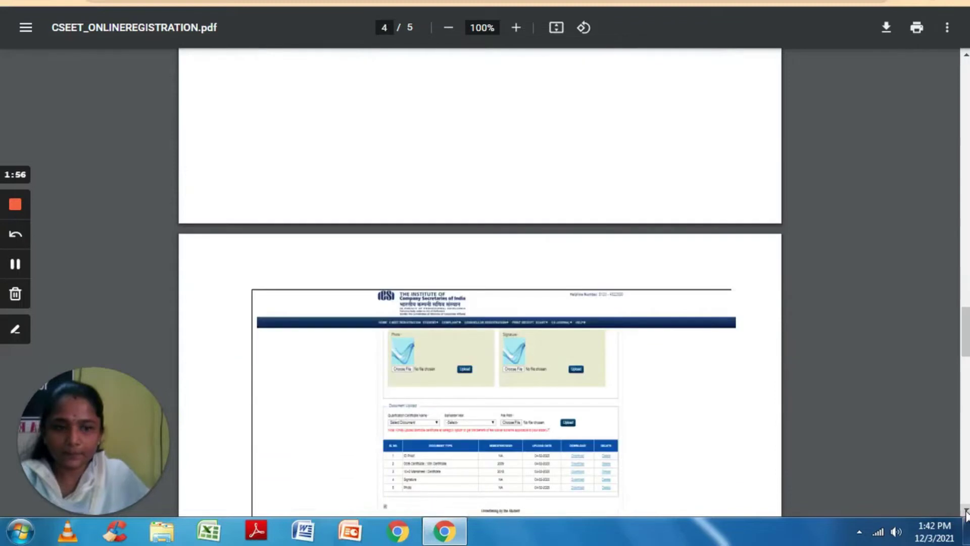
pyautogui.scroll(-19, 966, 511)
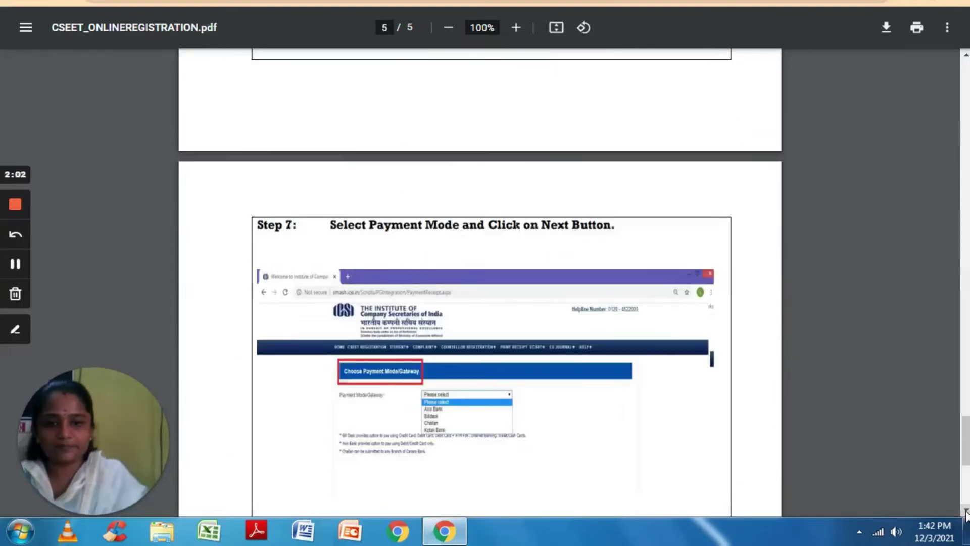
pyautogui.scroll(-9, 967, 511)
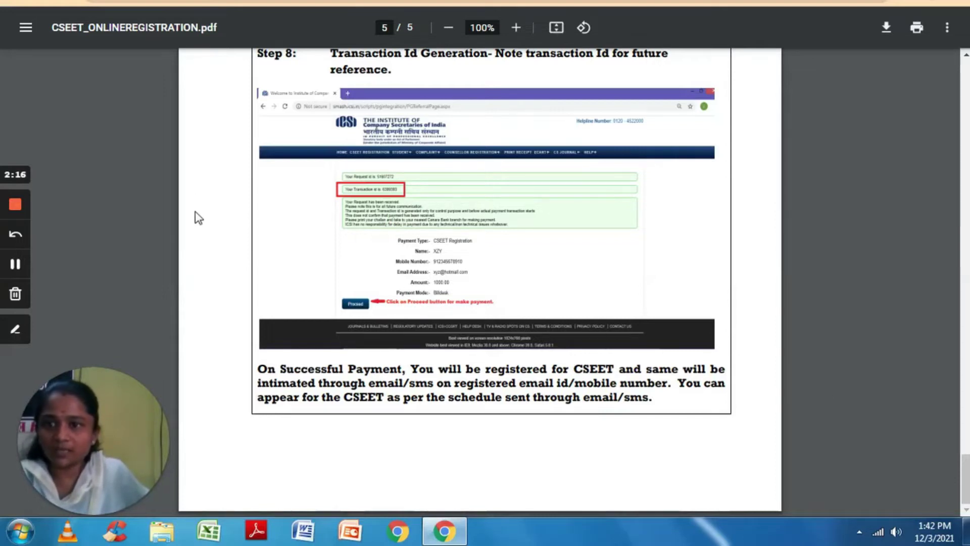
# Back on CSEET Information, tick the Photograph, Signature and Category Certificate checkboxes.
pyautogui.hotkey('ctrl', 'Tab')
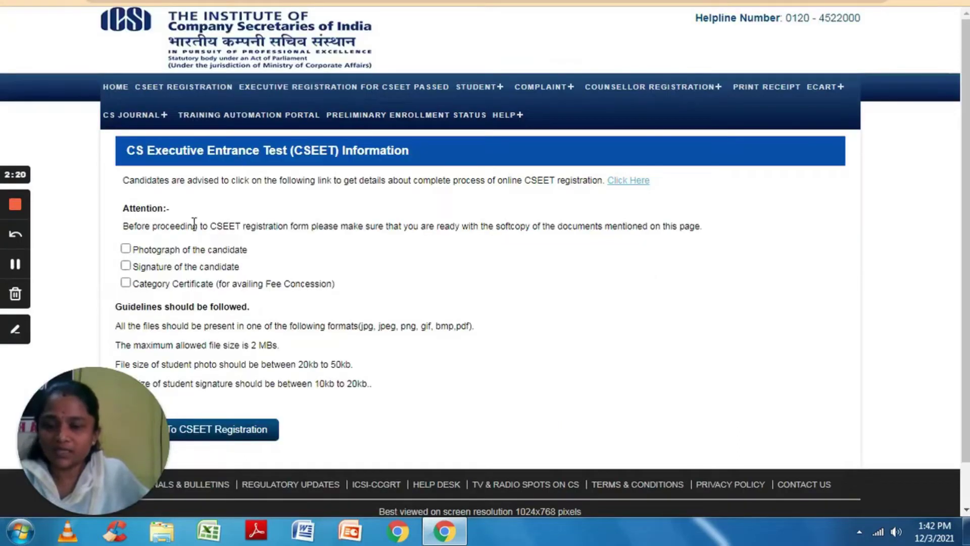
pyautogui.click(126, 249)
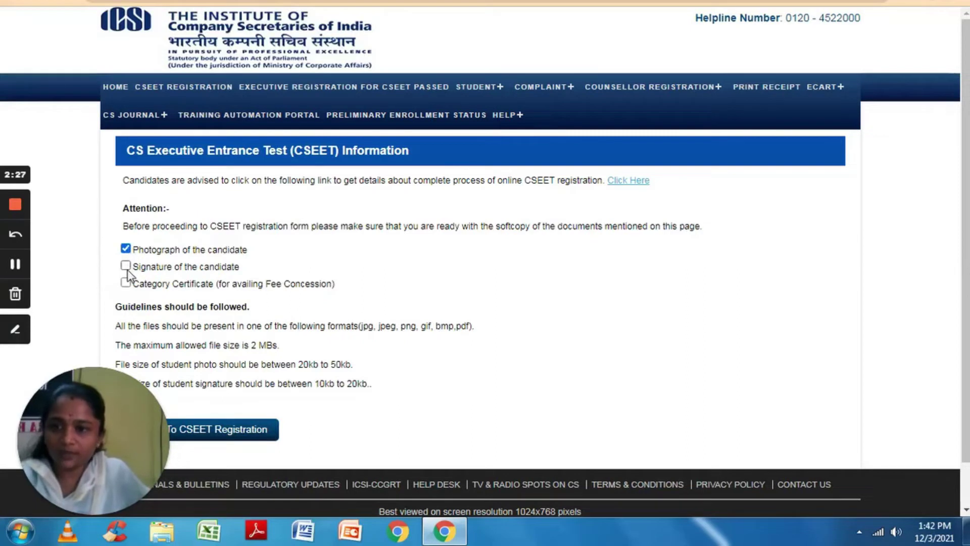
pyautogui.click(126, 265)
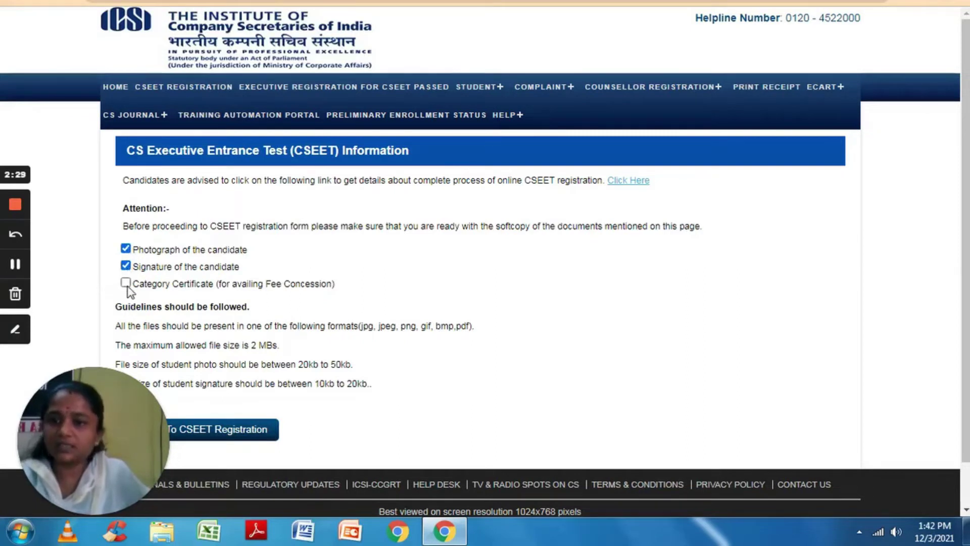
pyautogui.click(126, 283)
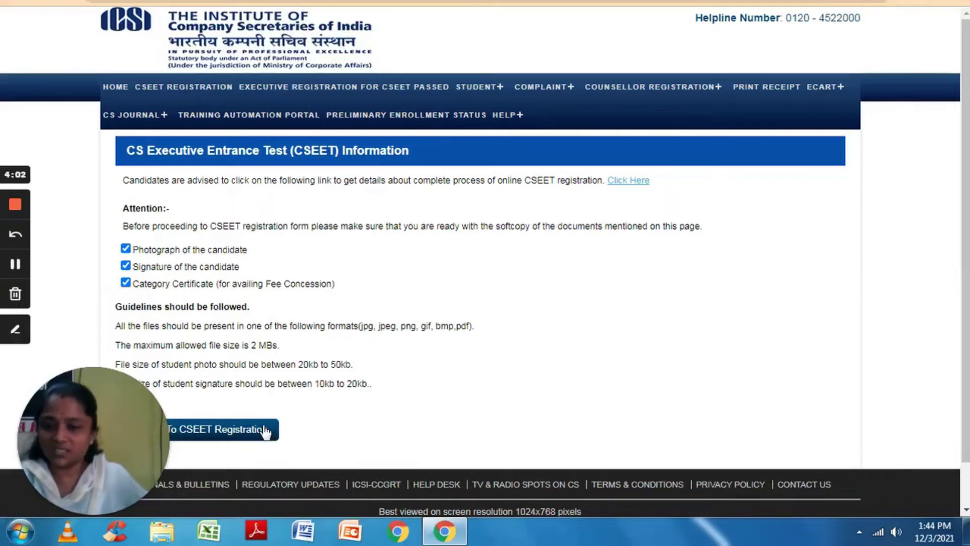
# Proceed to the CSEET registration form's Basic Details step.
pyautogui.click(265, 431)
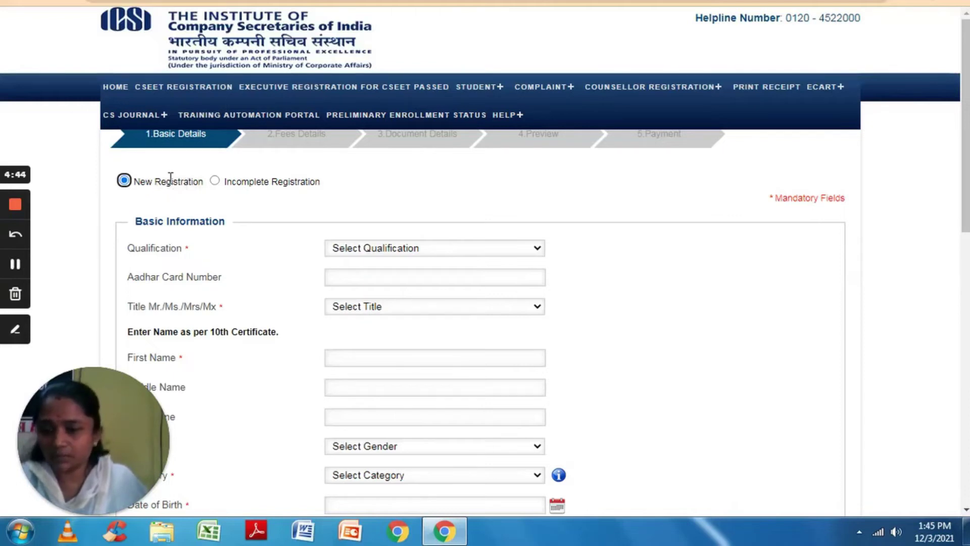
pyautogui.click(215, 181)
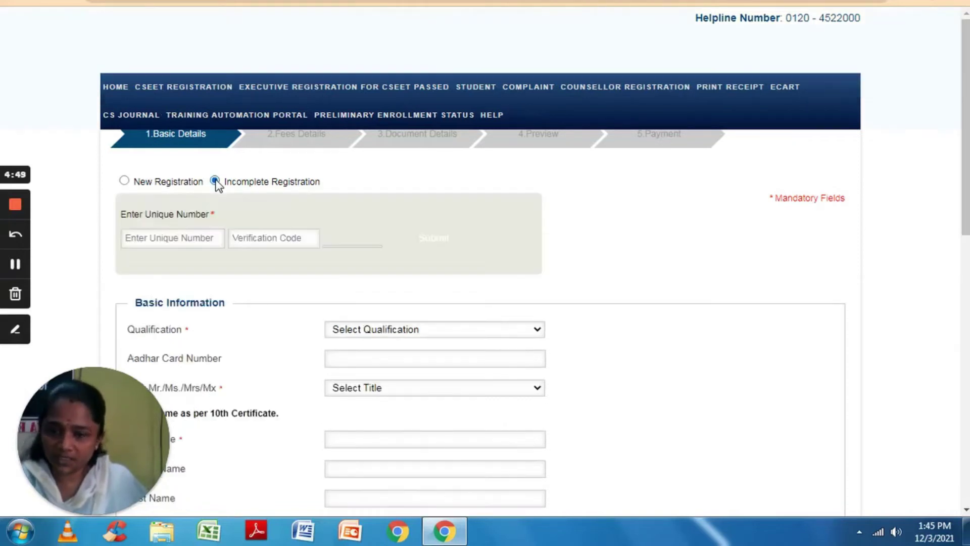
pyautogui.click(201, 236)
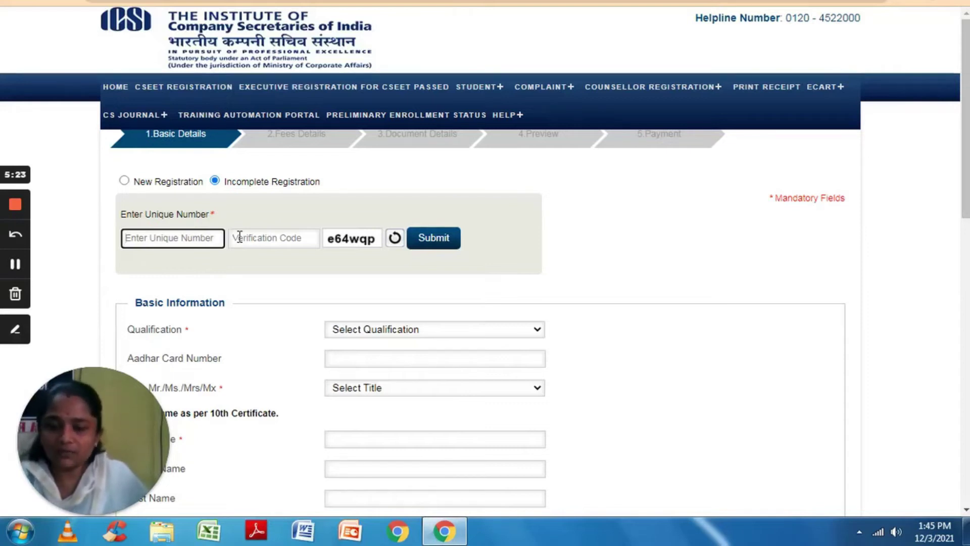
pyautogui.click(240, 236)
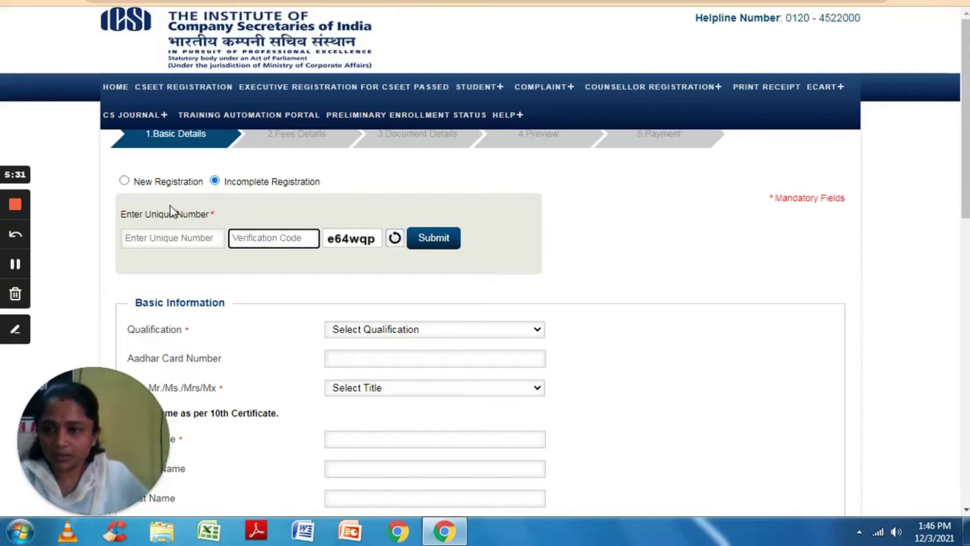
pyautogui.click(124, 181)
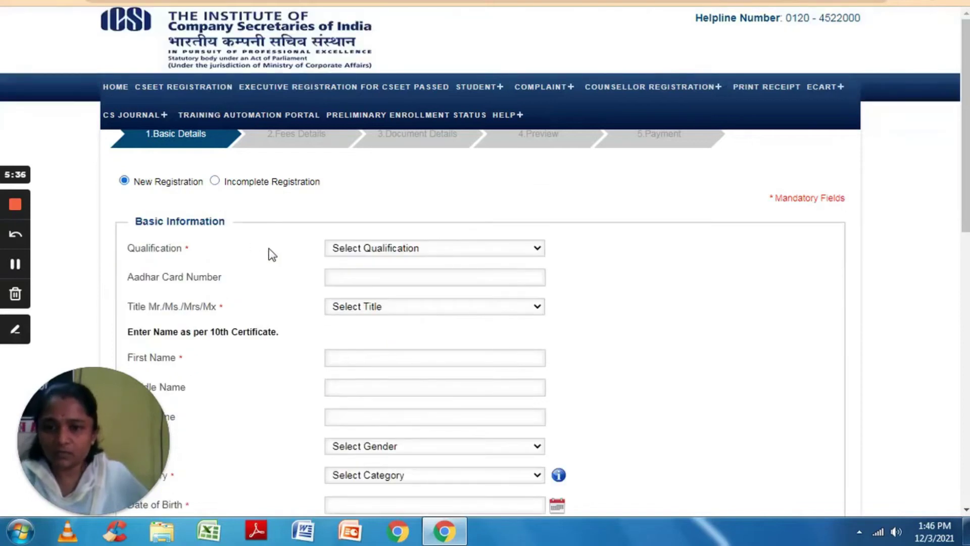
# Set Qualification to 10th+2 passed and enter the candidate's Aadhaar number.
pyautogui.click(344, 248)
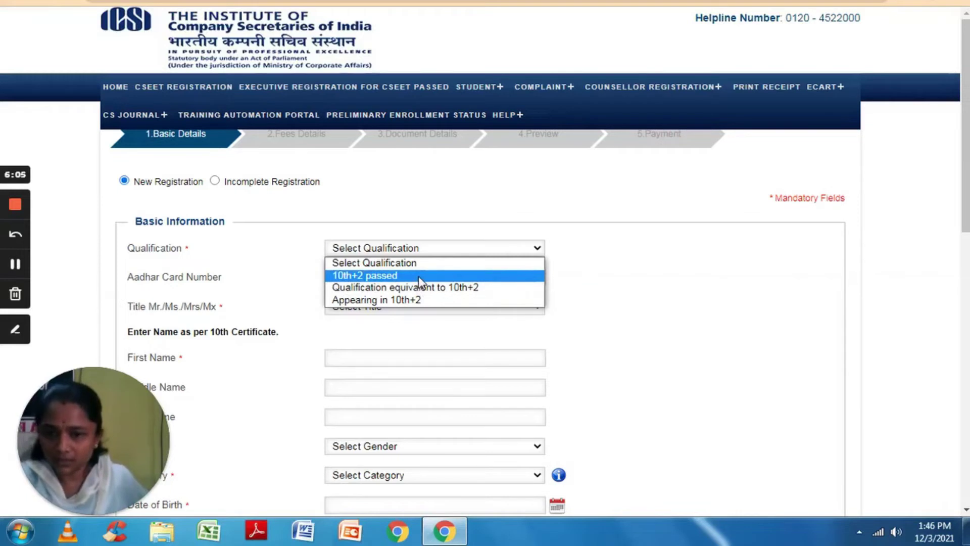
pyautogui.click(420, 278)
pyautogui.click(420, 276)
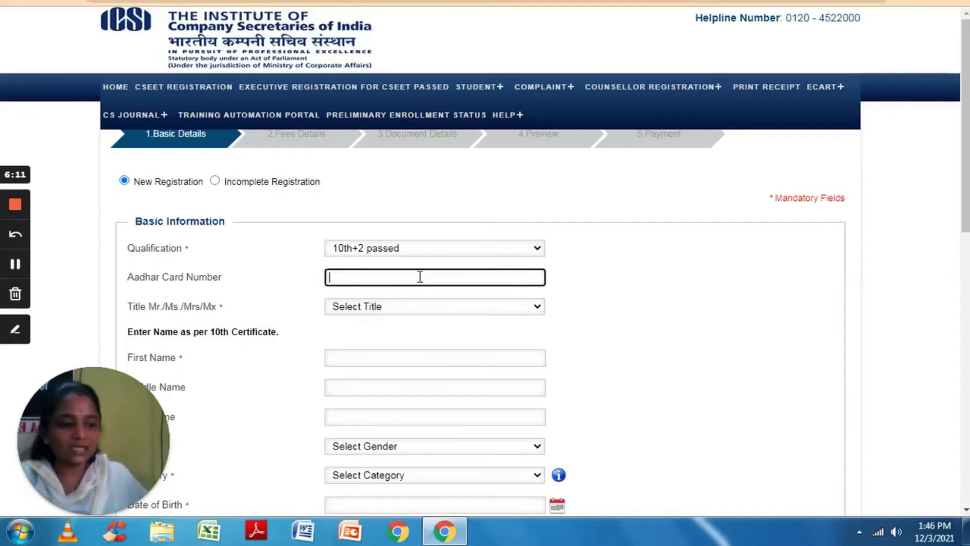
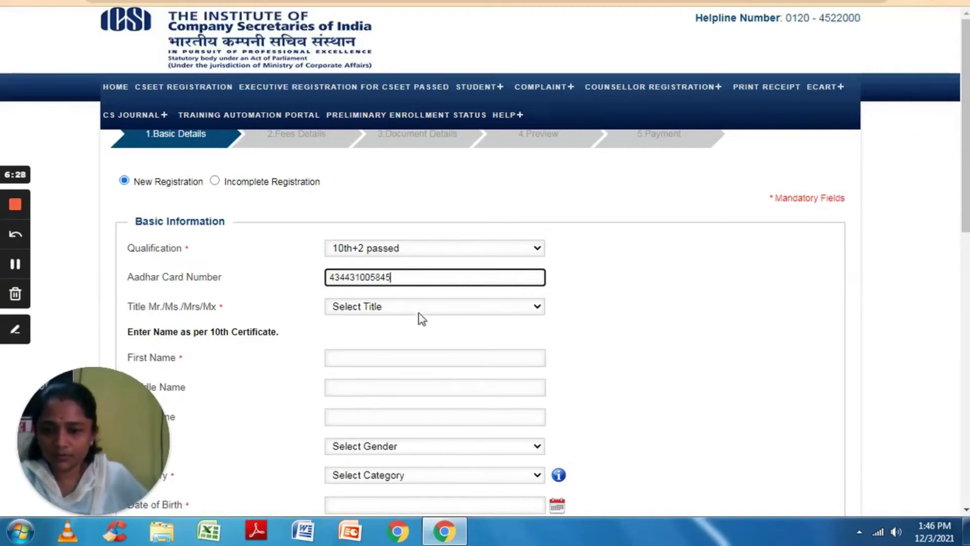
# Choose Ms. as the title and start typing the candidate's first name.
pyautogui.click(420, 302)
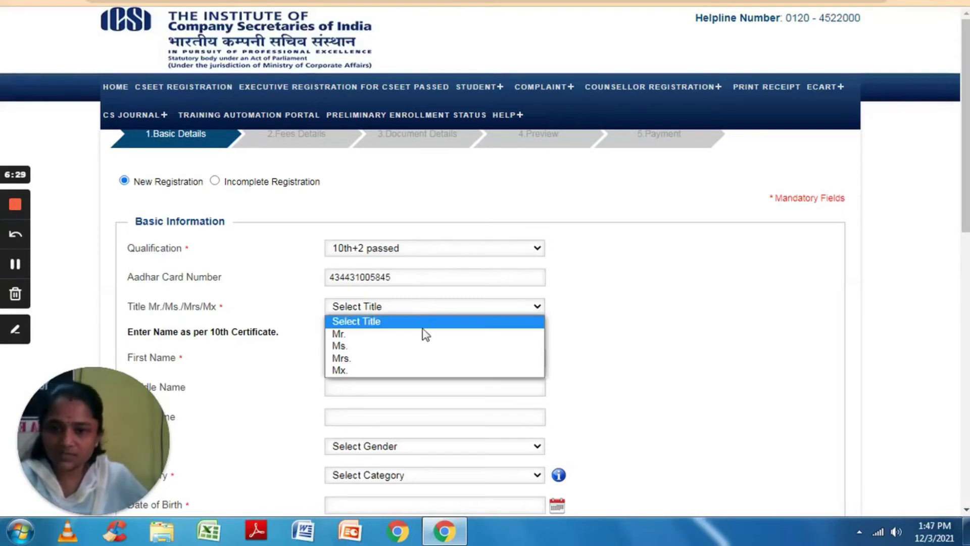
pyautogui.click(427, 349)
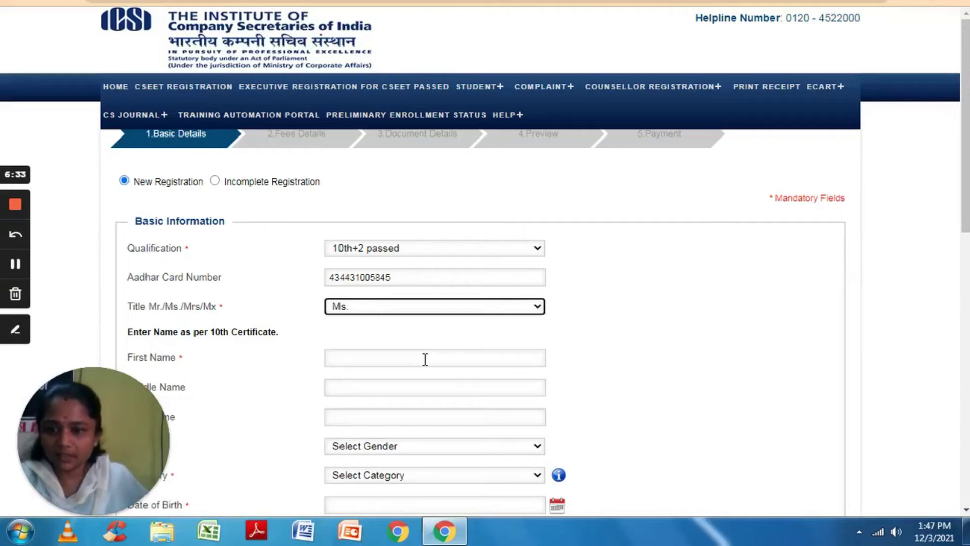
pyautogui.click(425, 359)
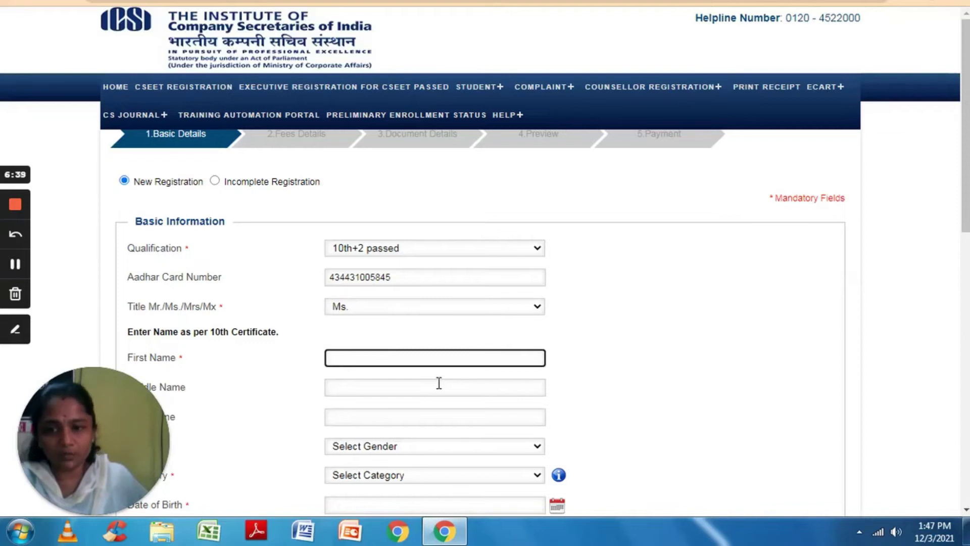
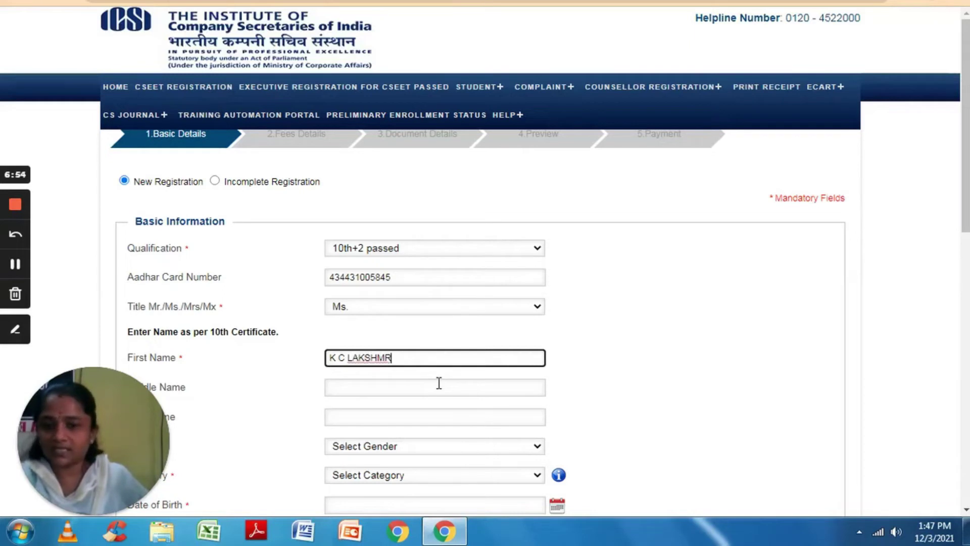
# Correct the mistyped last letter and finish typing the candidate's first name.
pyautogui.press('BackSpace')
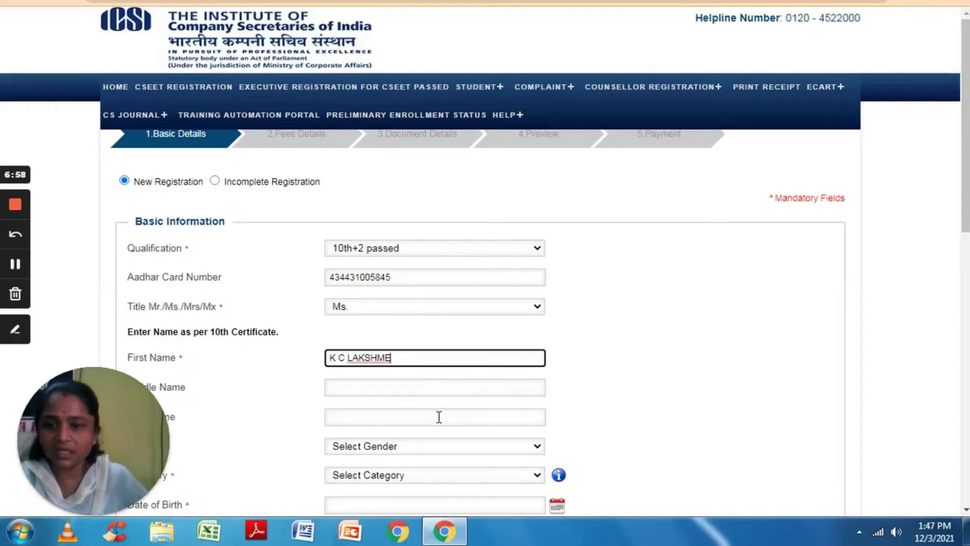
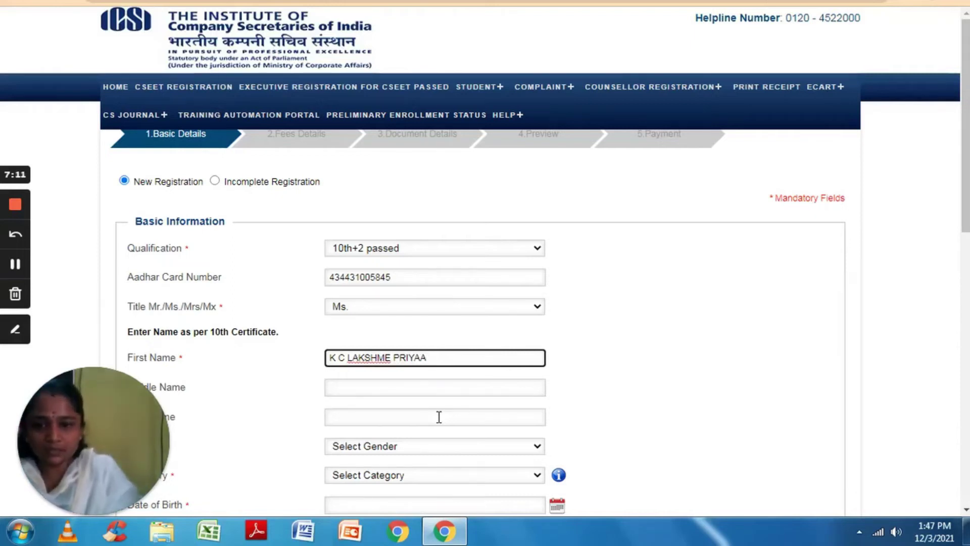
# Add dots after the two first-name initials, which the form then rejects.
pyautogui.click(338, 358)
pyautogui.write('.')
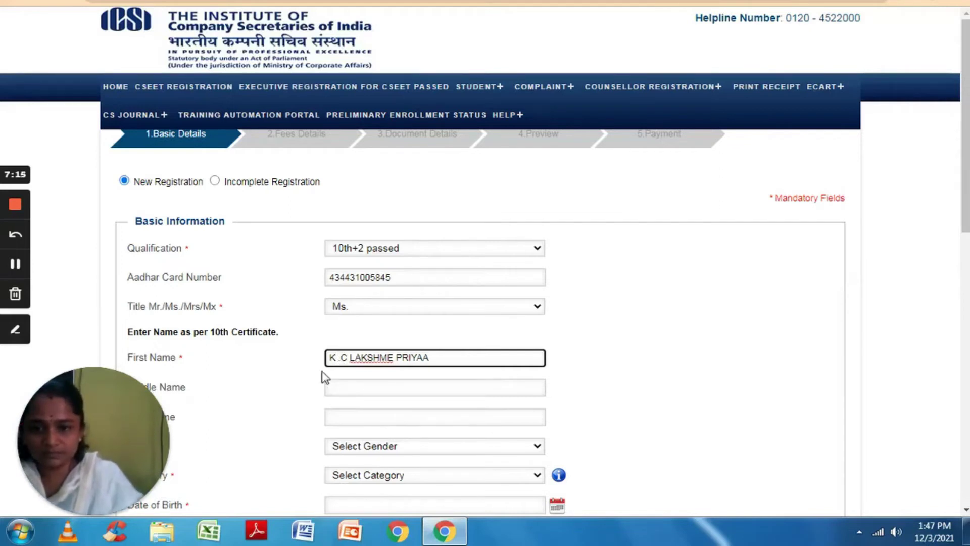
pyautogui.click(352, 358)
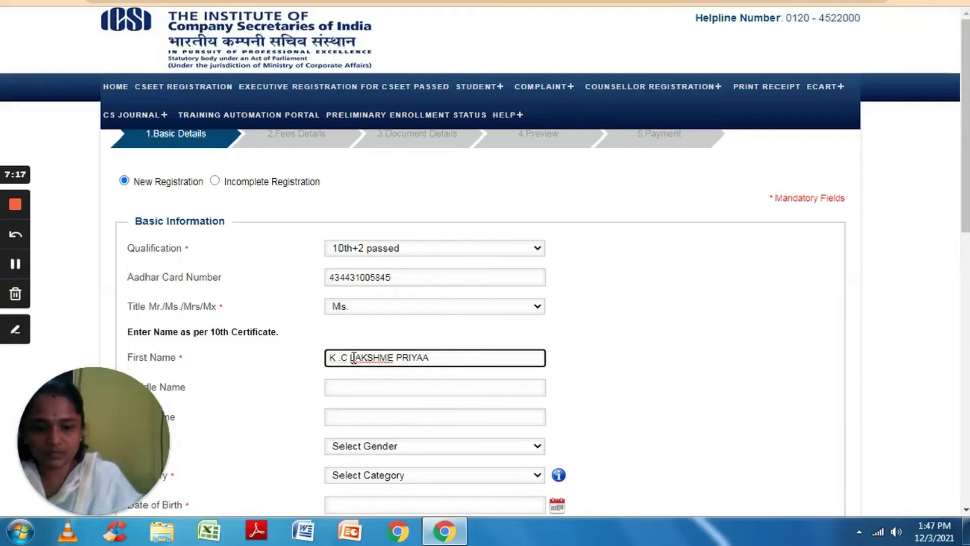
pyautogui.write('.')
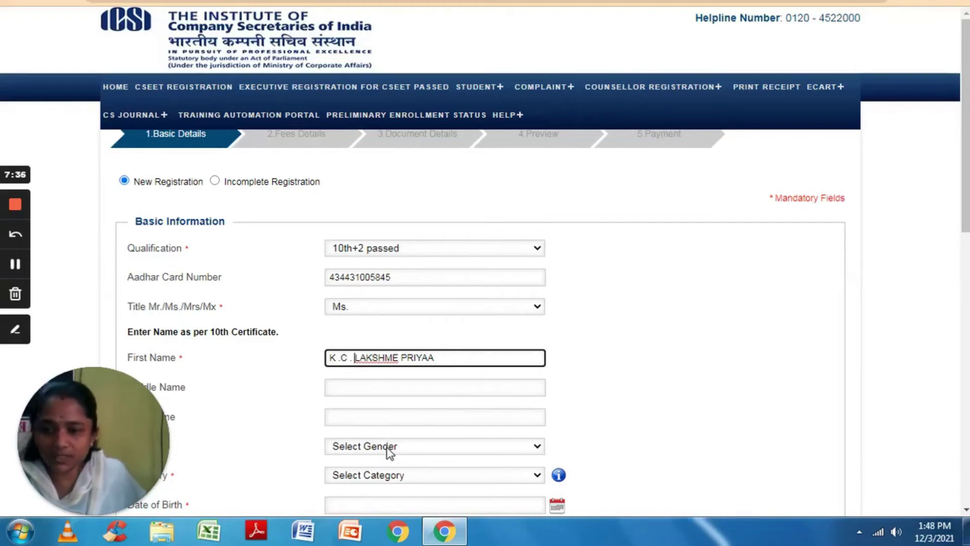
pyautogui.click(389, 447)
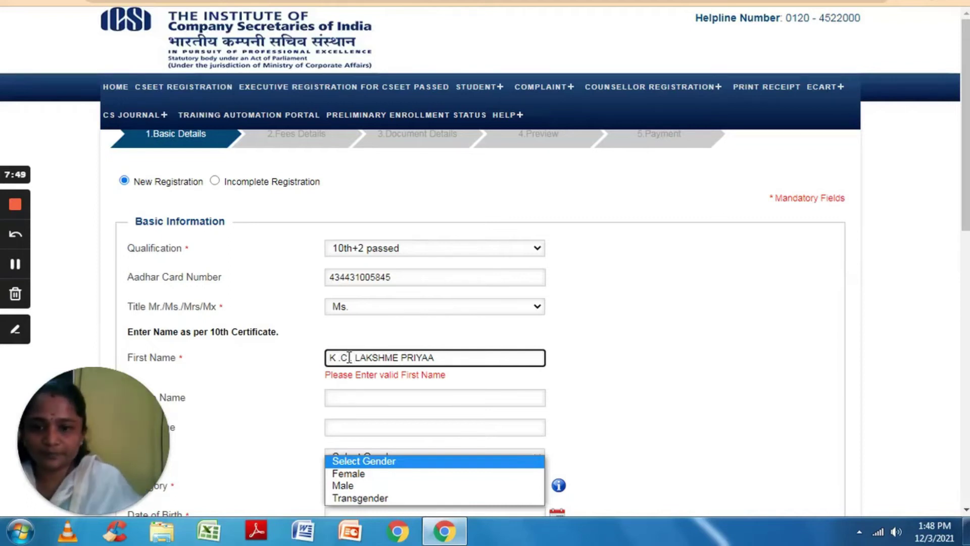
pyautogui.click(348, 357)
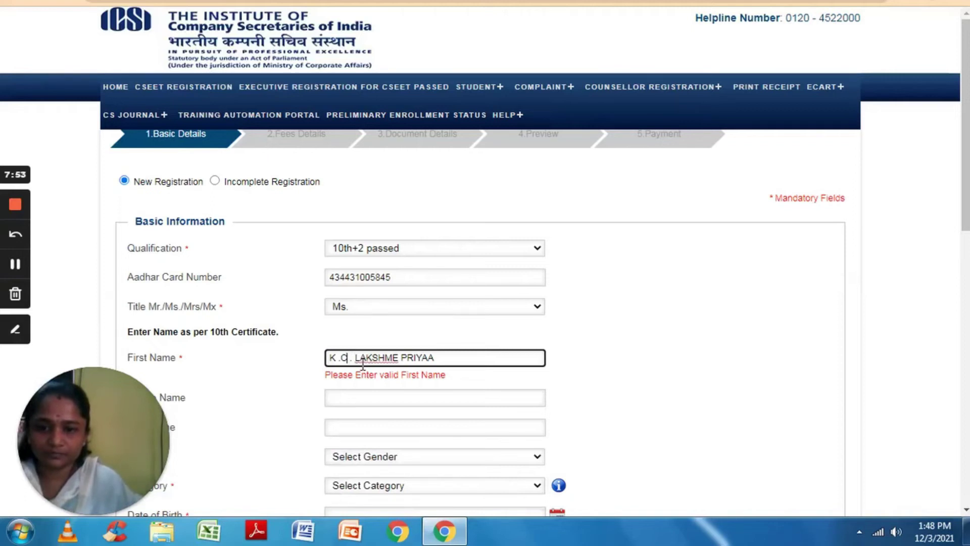
# Remove the dots so the initials are separated only by spaces.
pyautogui.click(356, 364)
pyautogui.press('BackSpace')
pyautogui.press('BackSpace')
pyautogui.press('BackSpace')
pyautogui.press('BackSpace')
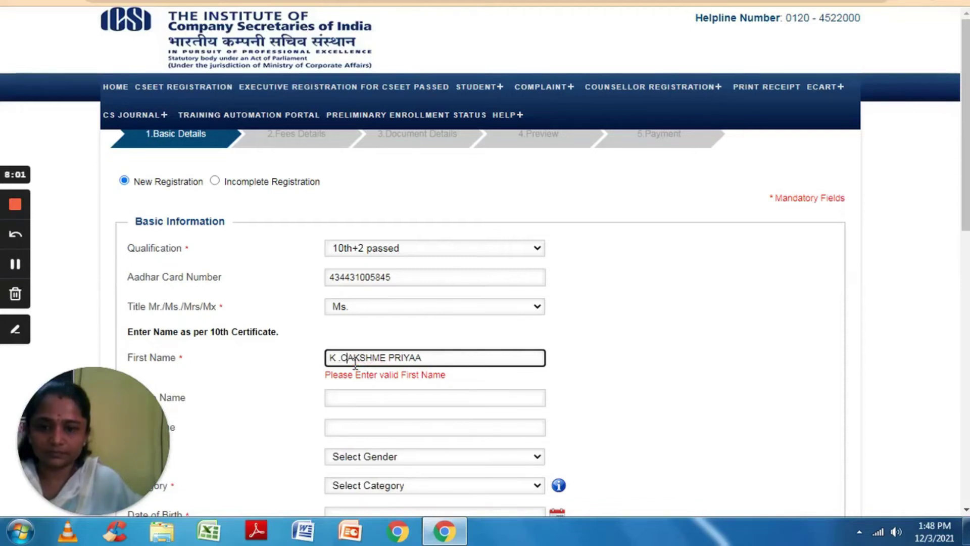
pyautogui.press('BackSpace')
pyautogui.press('BackSpace')
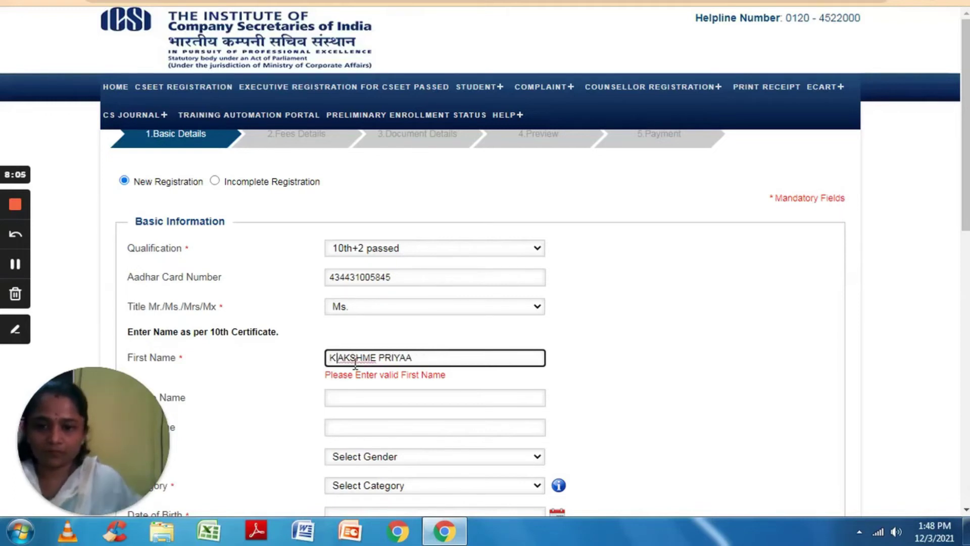
pyautogui.write('C')
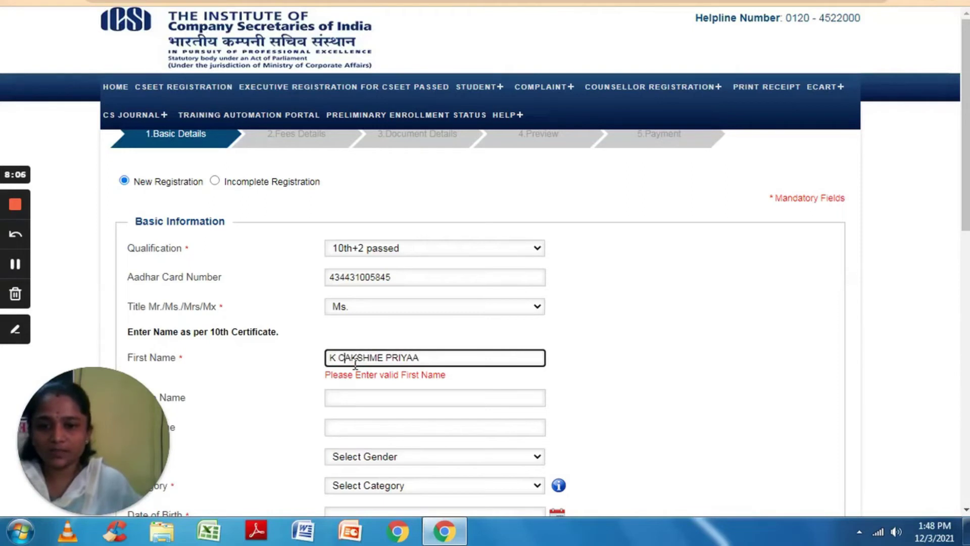
pyautogui.write(' L')
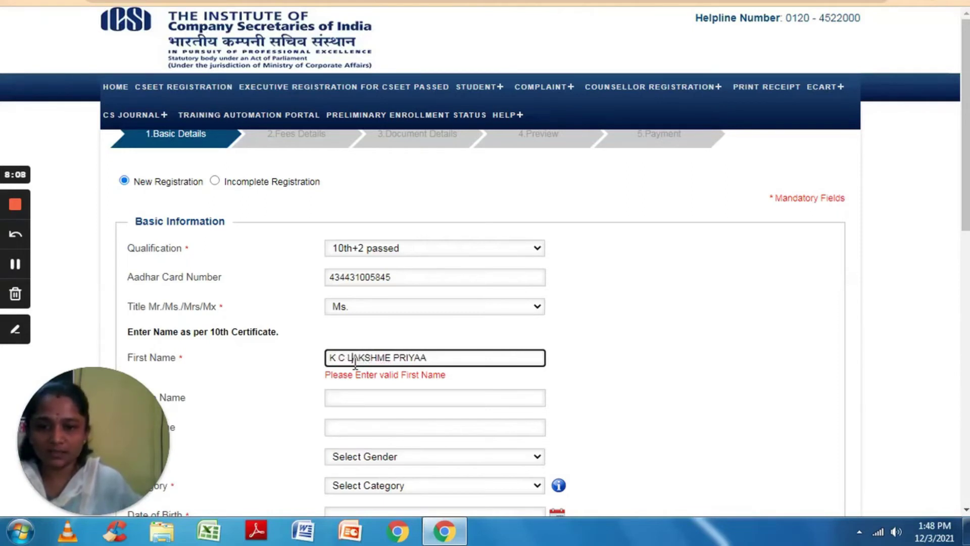
# Set Gender to Female and Category to OBC.
pyautogui.click(368, 454)
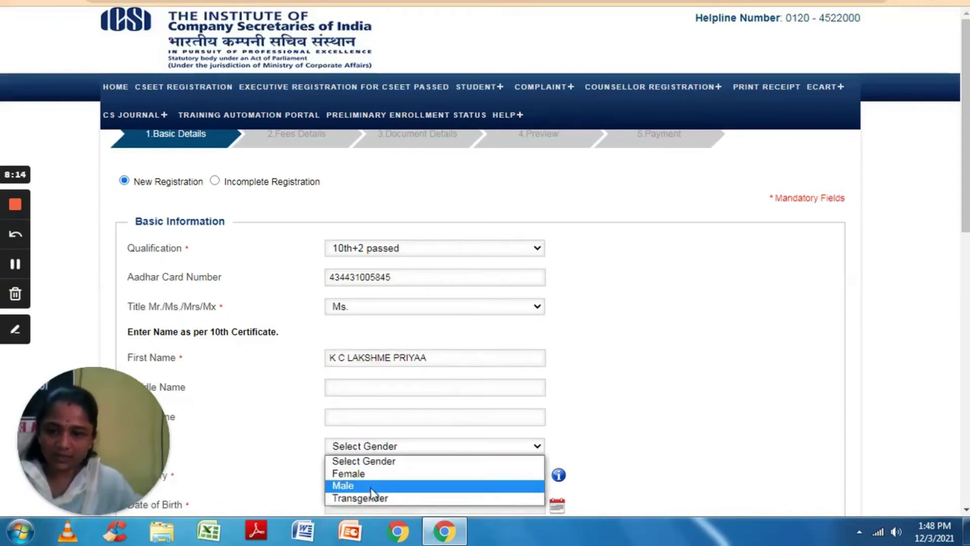
pyautogui.click(372, 473)
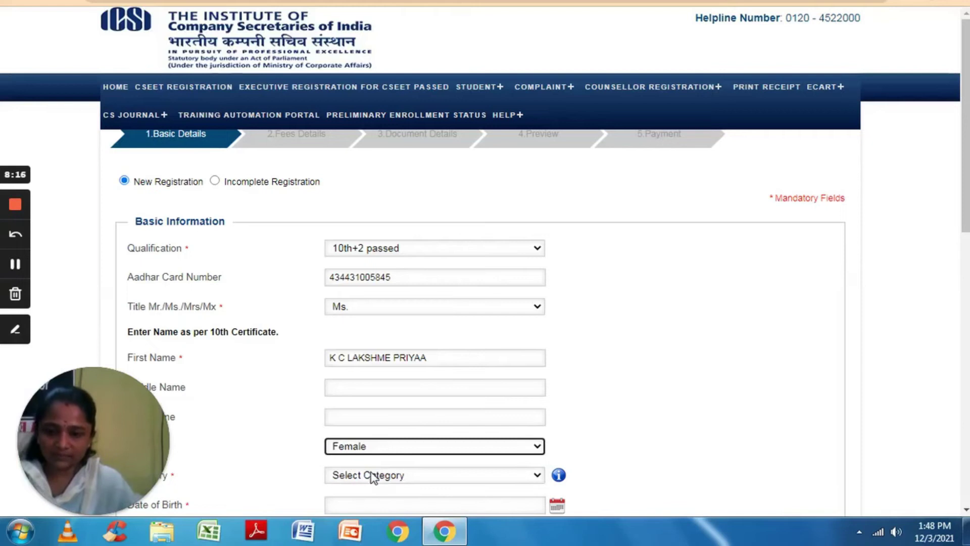
pyautogui.click(373, 477)
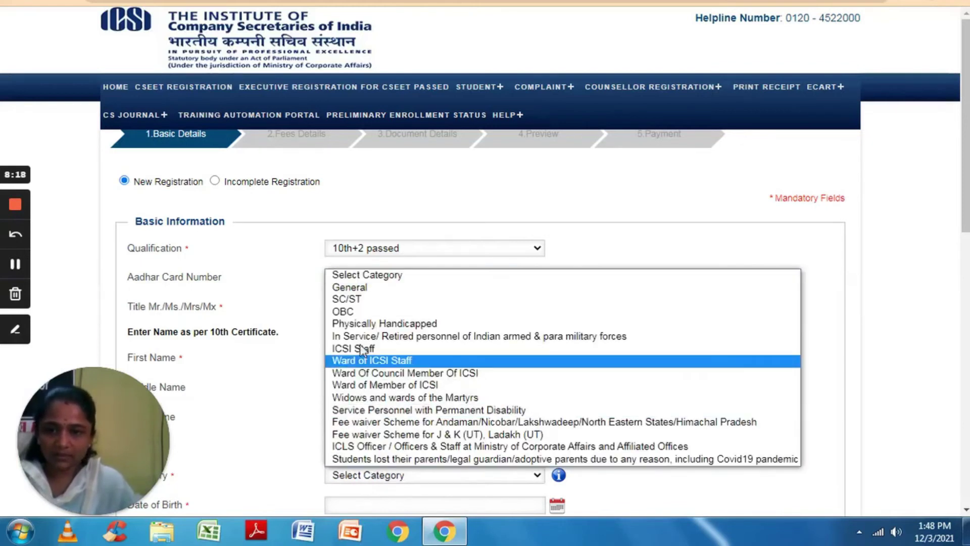
pyautogui.click(362, 311)
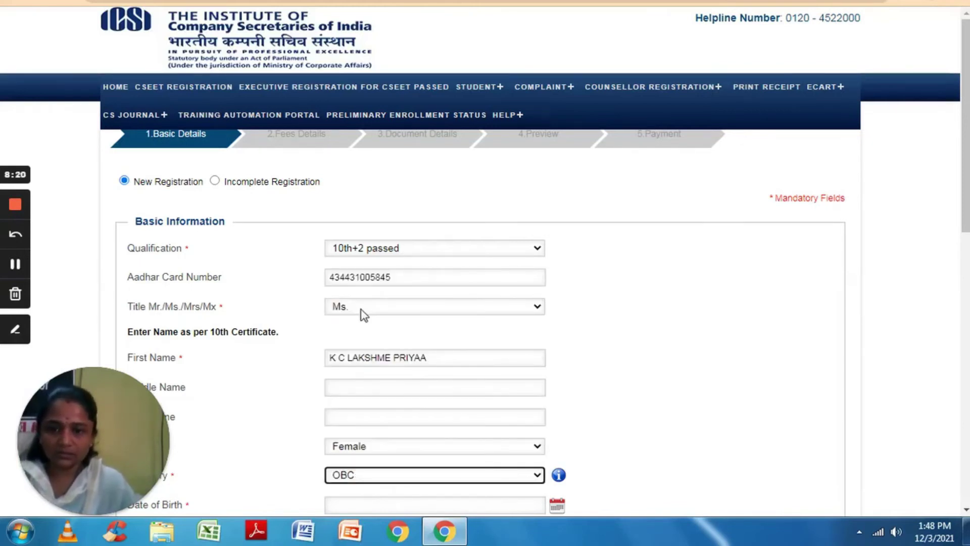
pyautogui.press('Down')
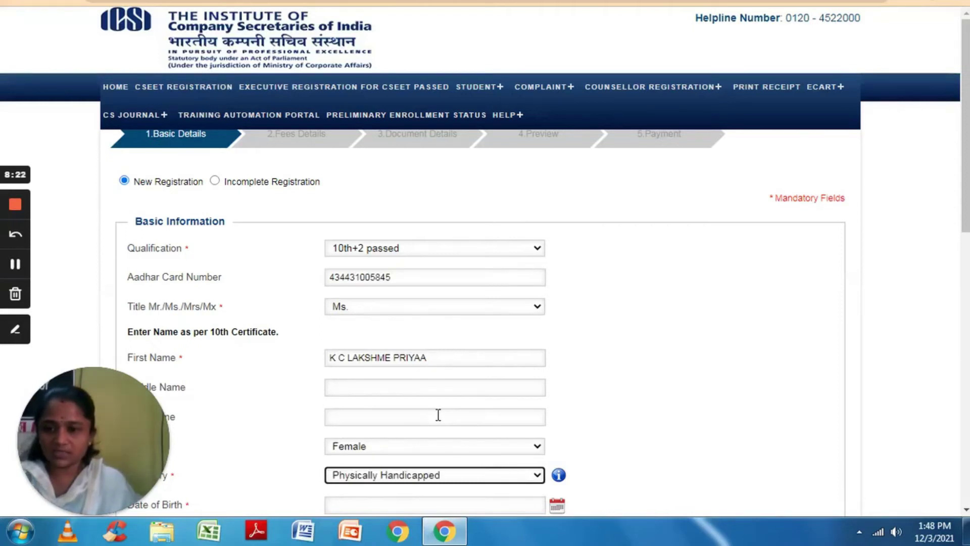
pyautogui.press('Up')
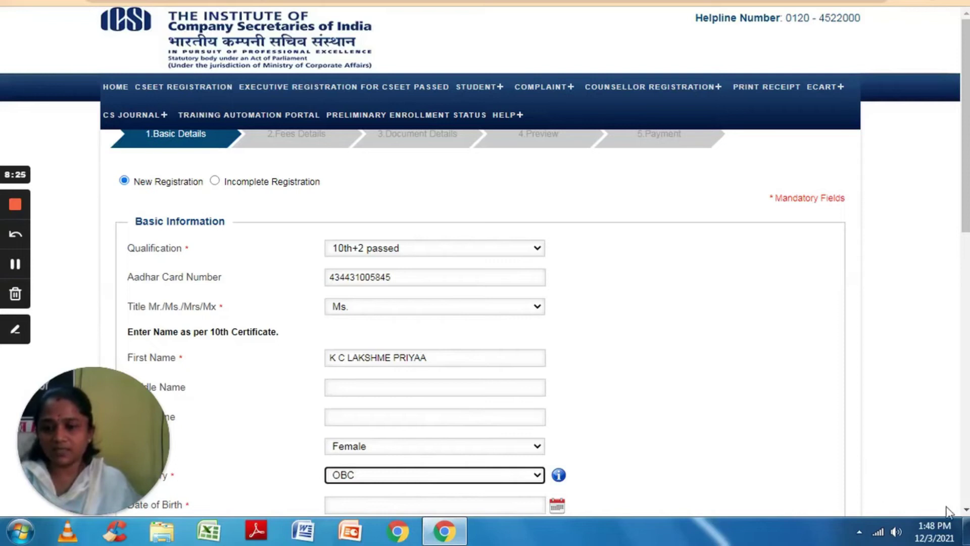
# Scroll down and open the fee concession info linked to the Category field.
pyautogui.click(967, 510)
pyautogui.click(966, 510)
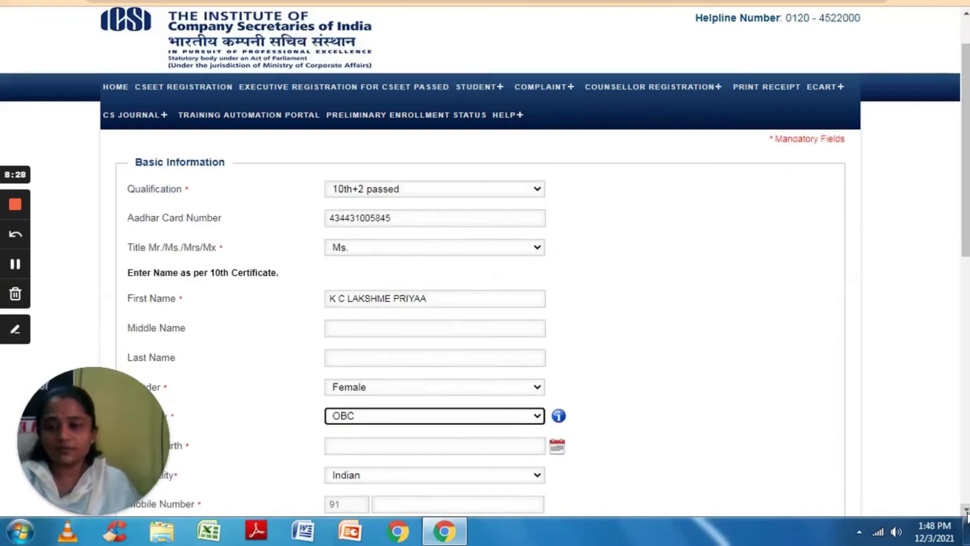
pyautogui.click(966, 510)
pyautogui.click(966, 510)
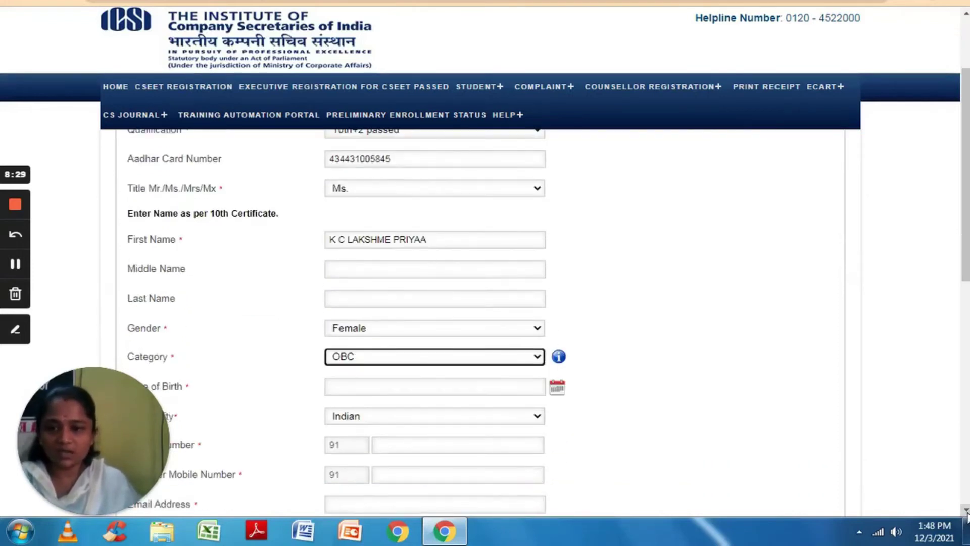
pyautogui.click(967, 511)
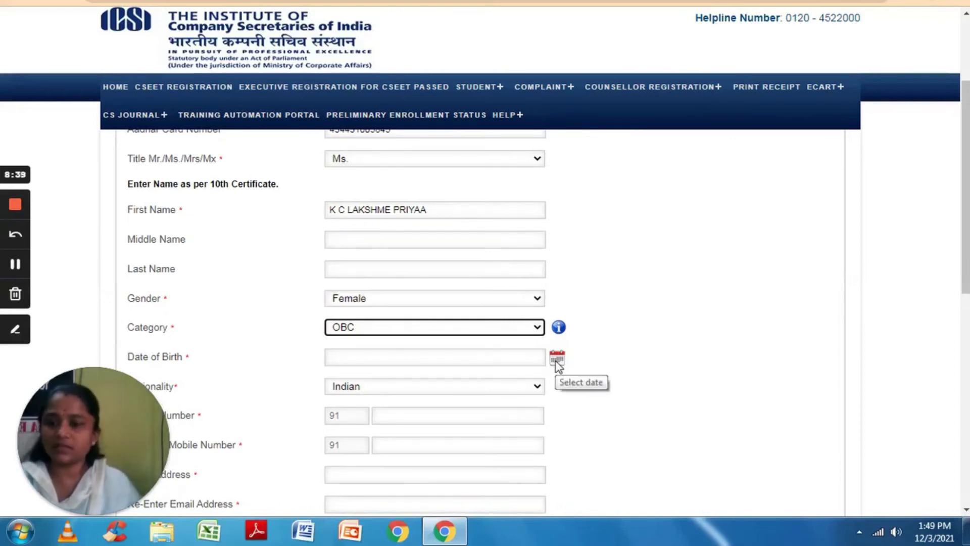
pyautogui.click(558, 330)
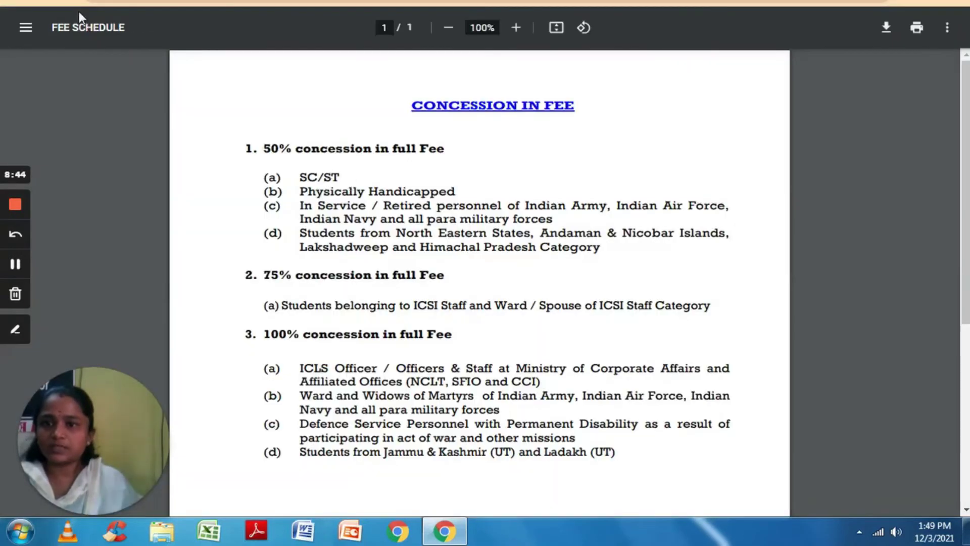
# Review the 50%, 75% and 100% fee concession categories, then close the PDF.
pyautogui.hotkey('alt', 'Left')
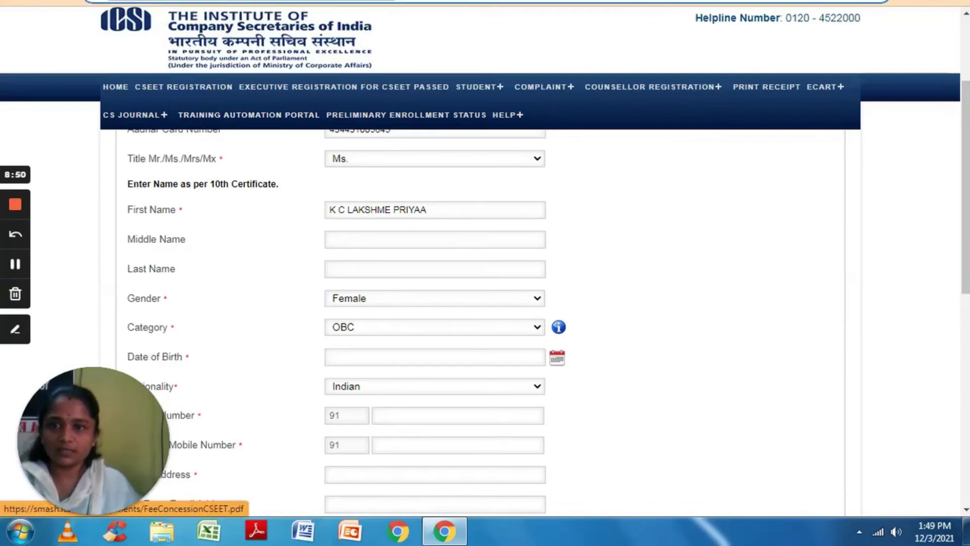
pyautogui.hotkey('alt', 'Right')
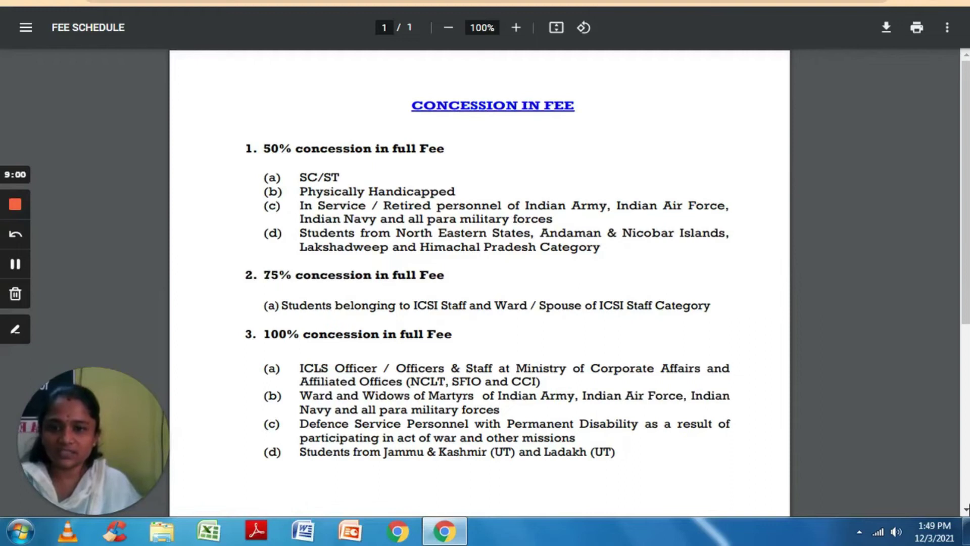
pyautogui.scroll(-3, 966, 509)
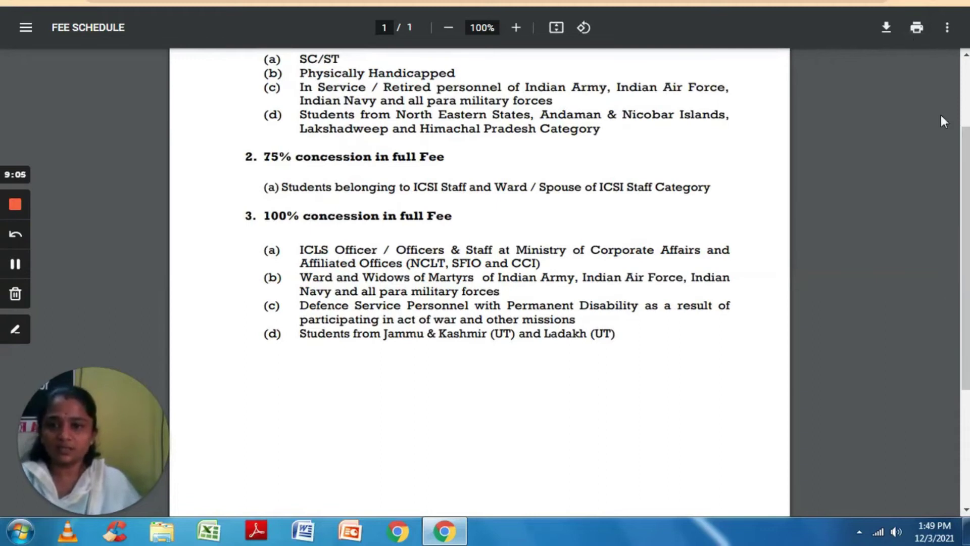
pyautogui.click(966, 57)
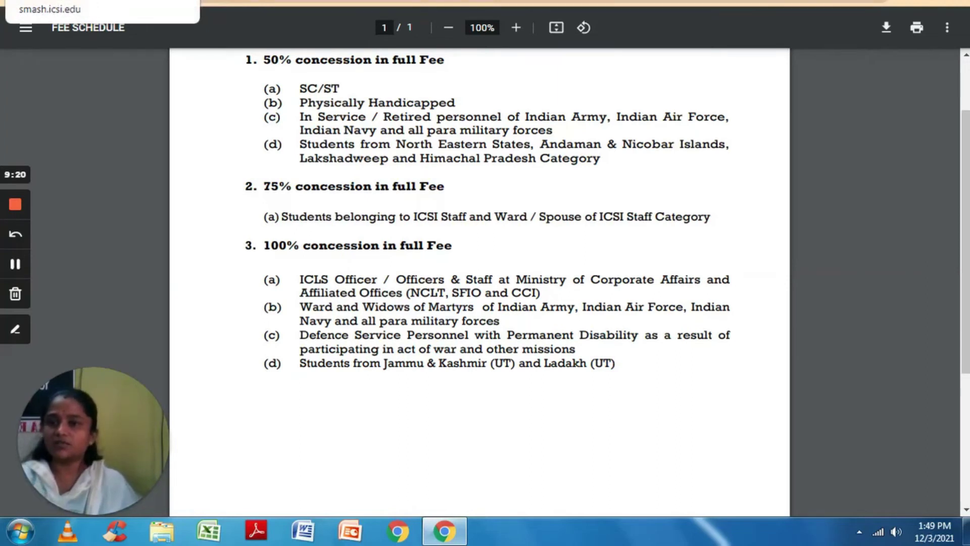
pyautogui.hotkey('ctrl', 'w')
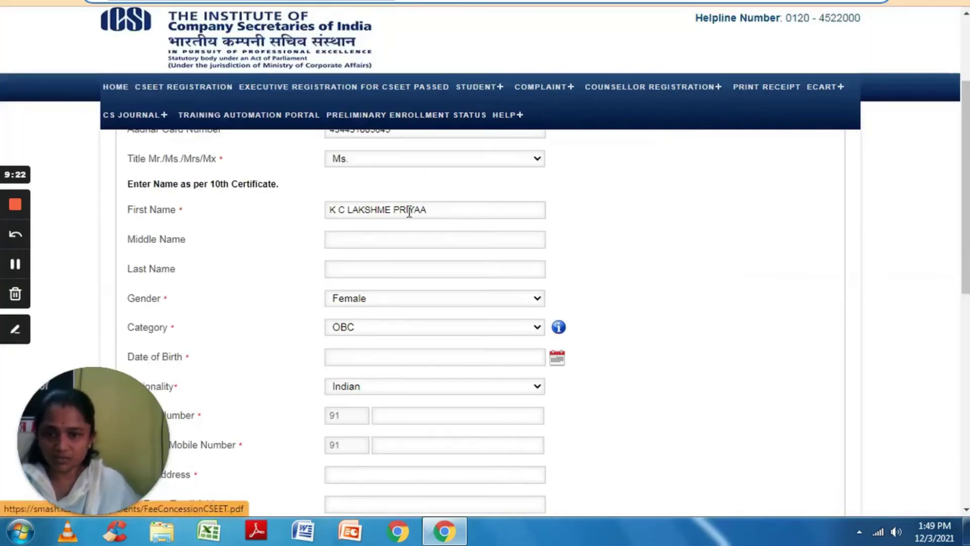
pyautogui.click(503, 354)
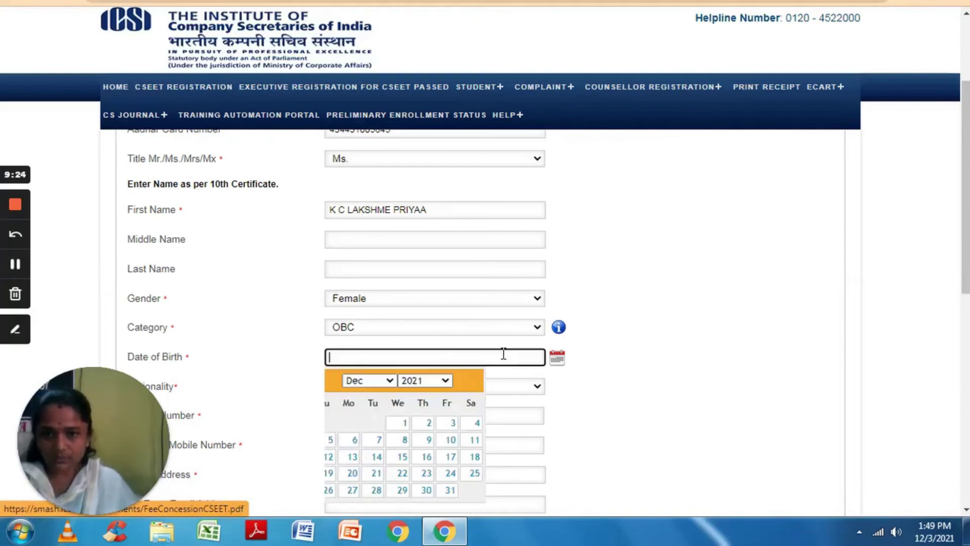
pyautogui.click(457, 380)
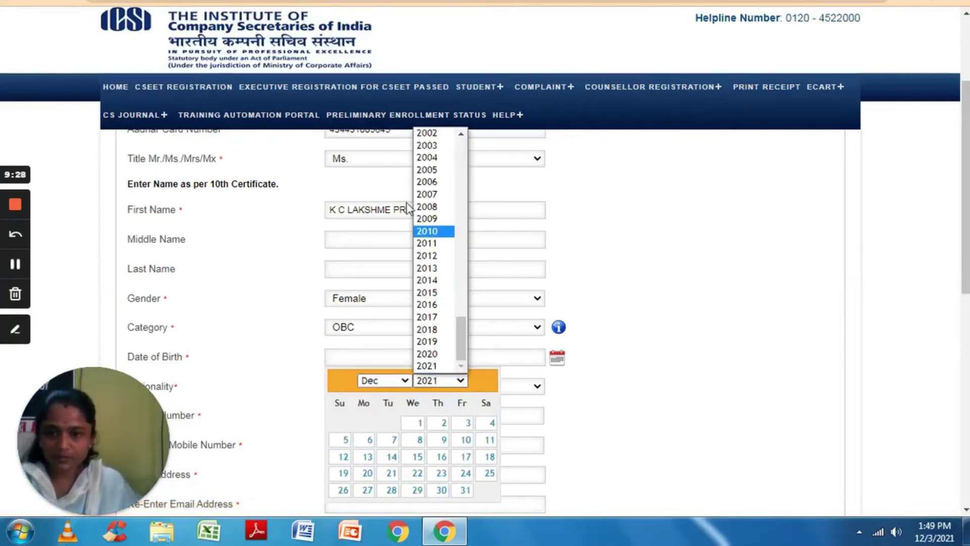
pyautogui.click(427, 133)
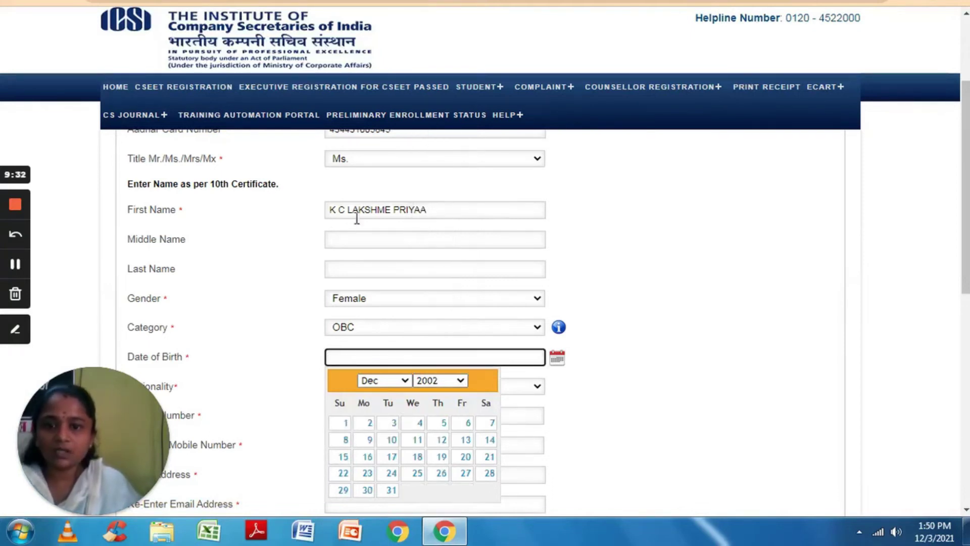
pyautogui.click(405, 385)
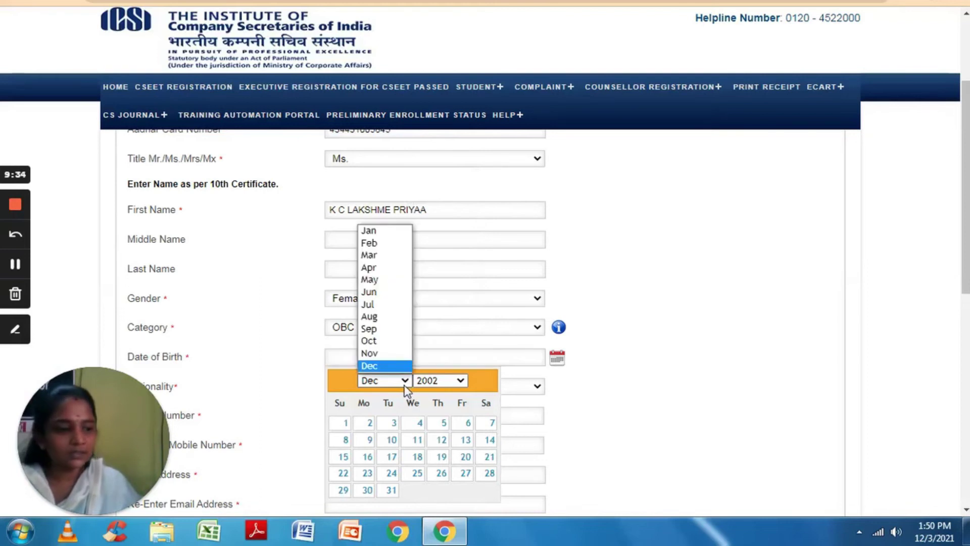
pyautogui.click(386, 354)
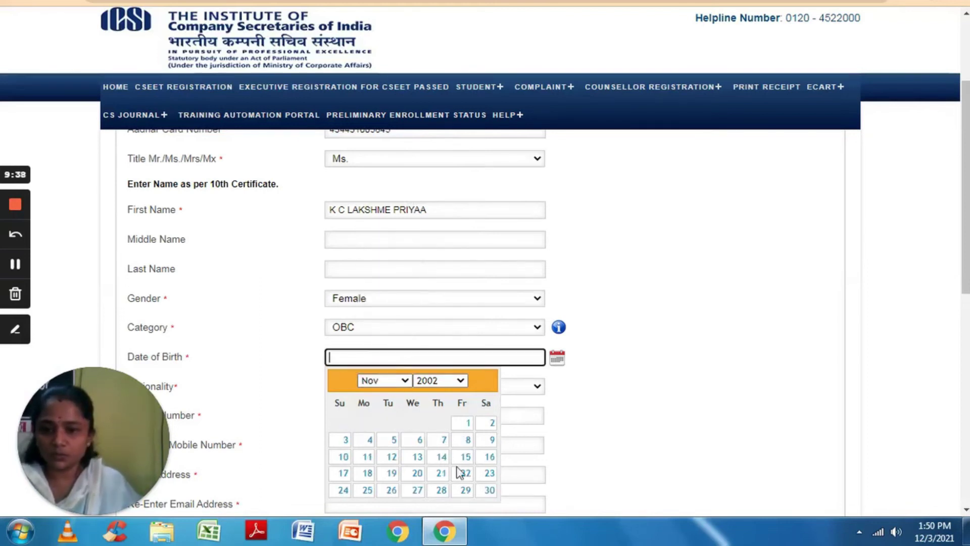
pyautogui.click(369, 474)
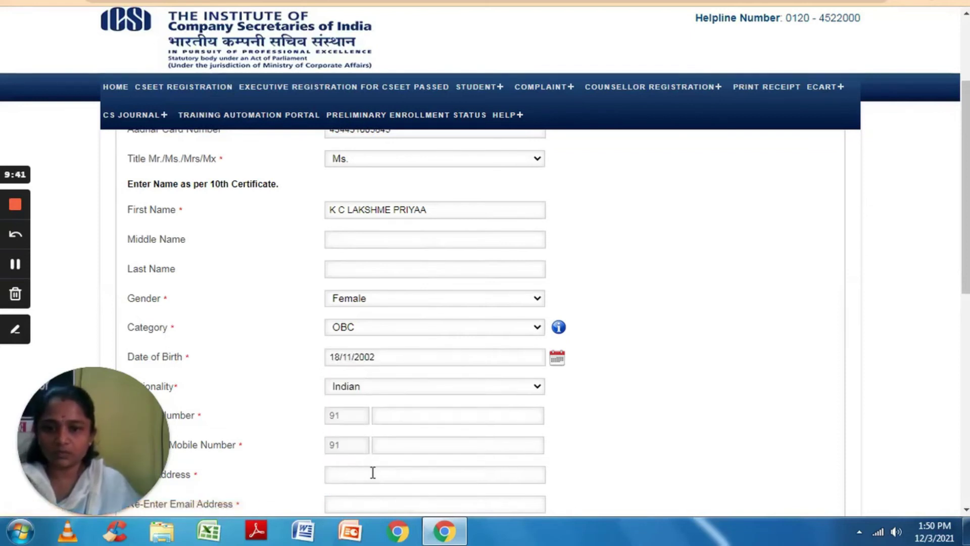
pyautogui.click(390, 415)
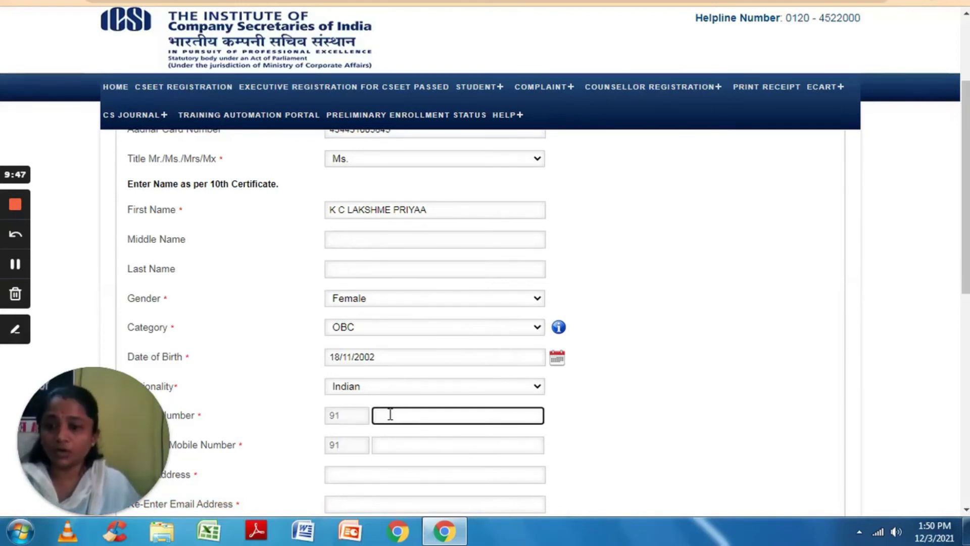
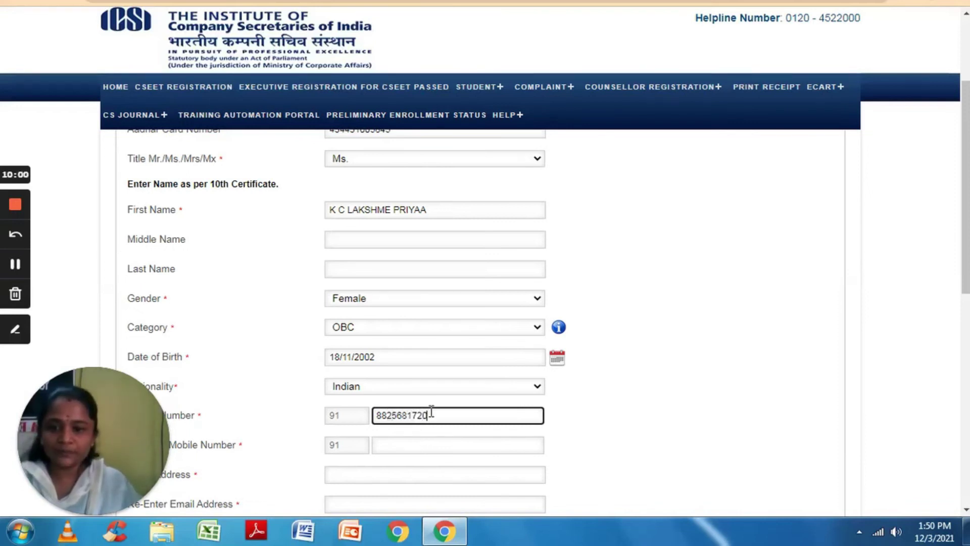
# Copy the typed mobile number and paste it into the Re-enter Mobile Number field.
pyautogui.moveTo(433, 415); pyautogui.dragTo(374, 415)
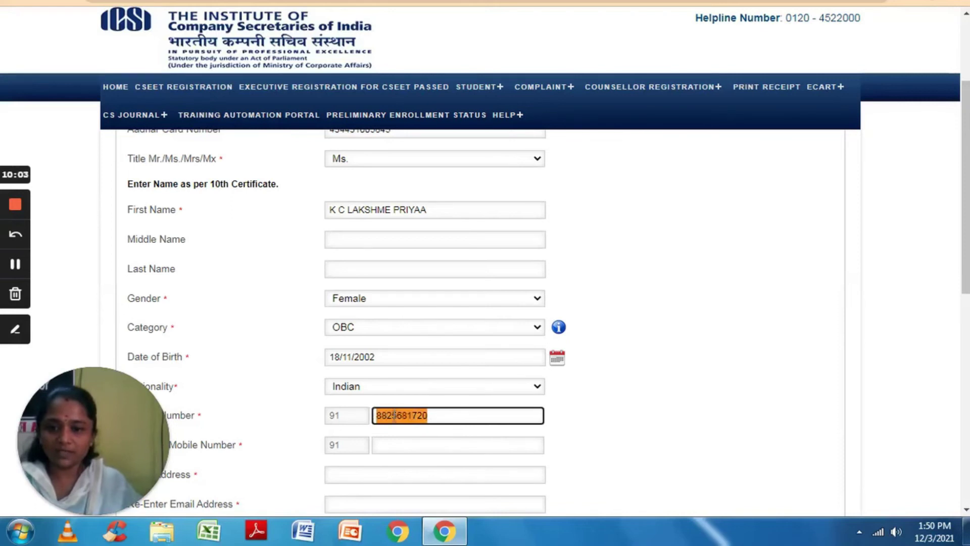
pyautogui.rightClick(393, 416)
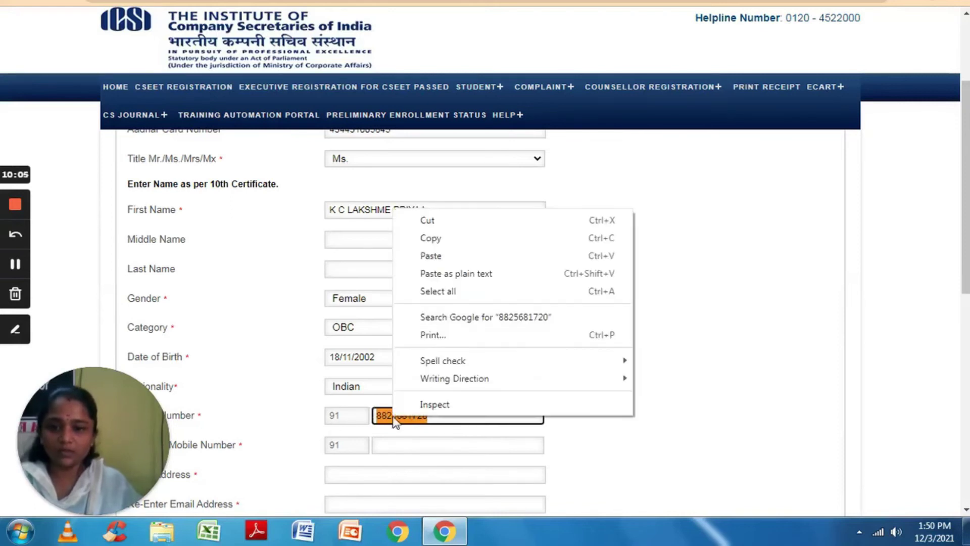
pyautogui.click(431, 238)
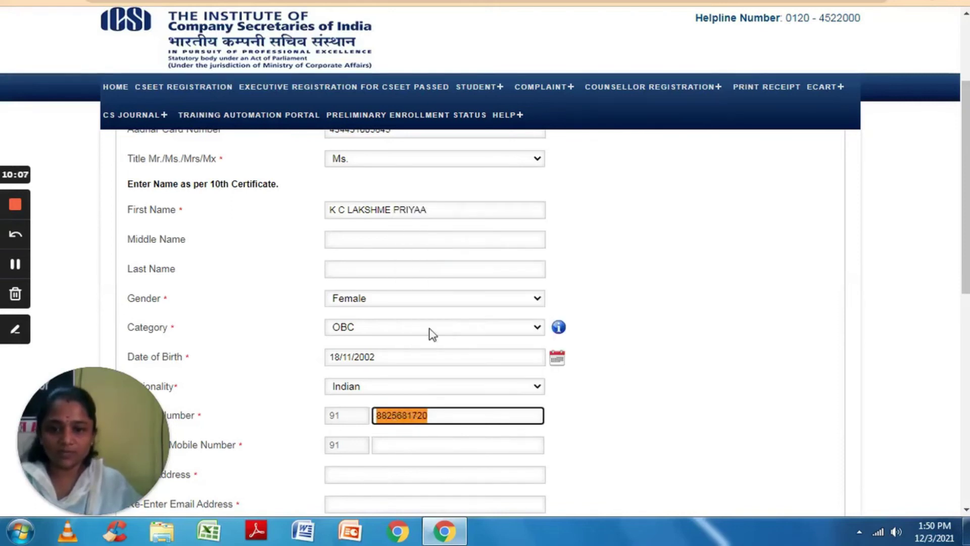
pyautogui.click(433, 441)
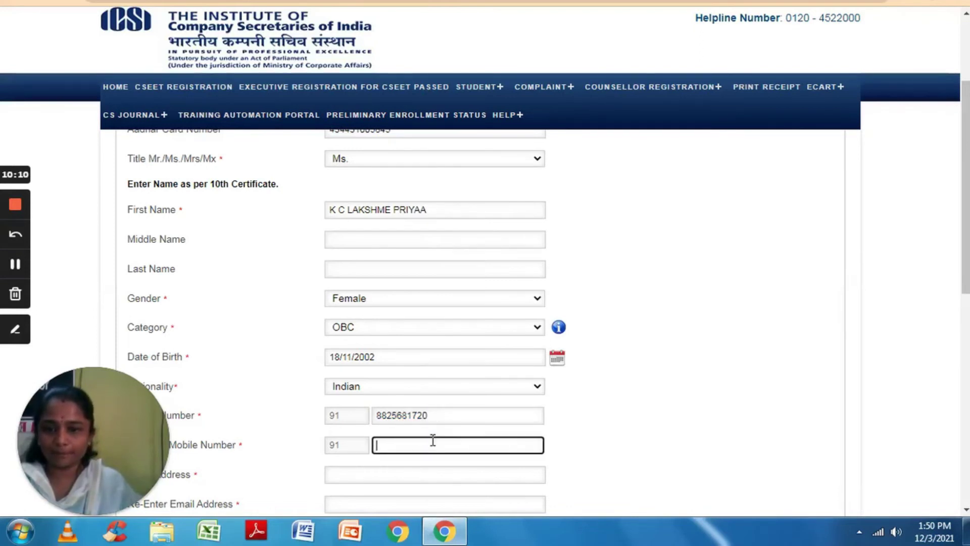
pyautogui.hotkey('ctrl', 'v')
pyautogui.click(433, 476)
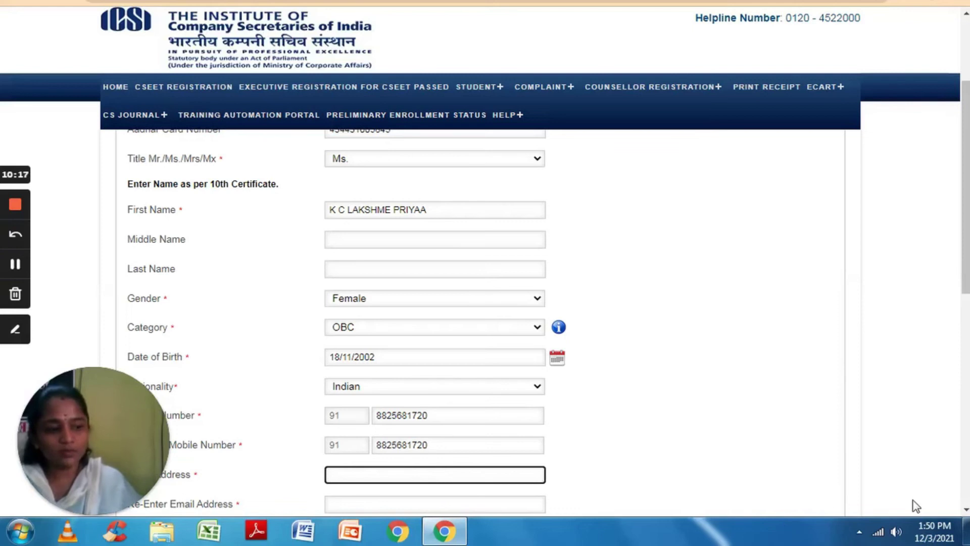
# Enter the applicant's e-mail address in the Email Address field.
pyautogui.scroll(-3, 965, 510)
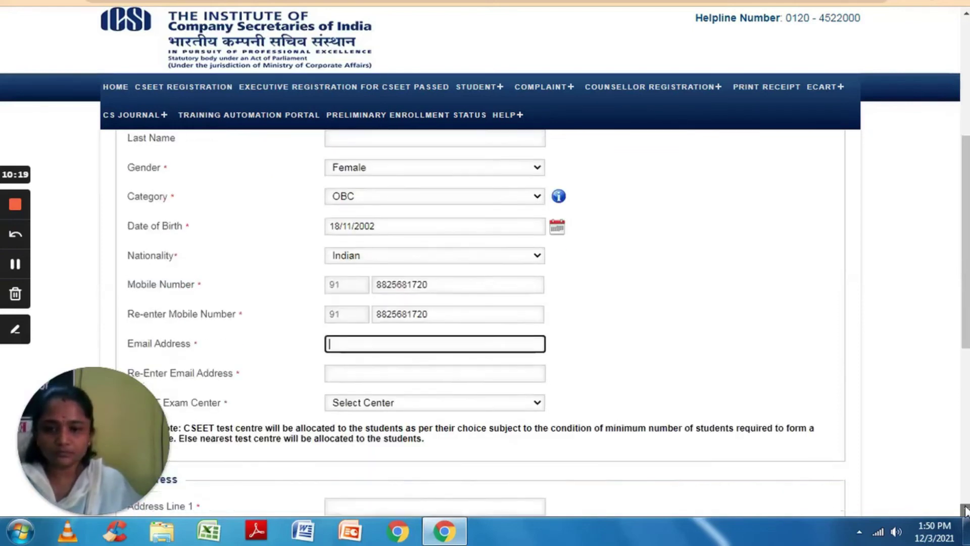
pyautogui.scroll(-2, 965, 511)
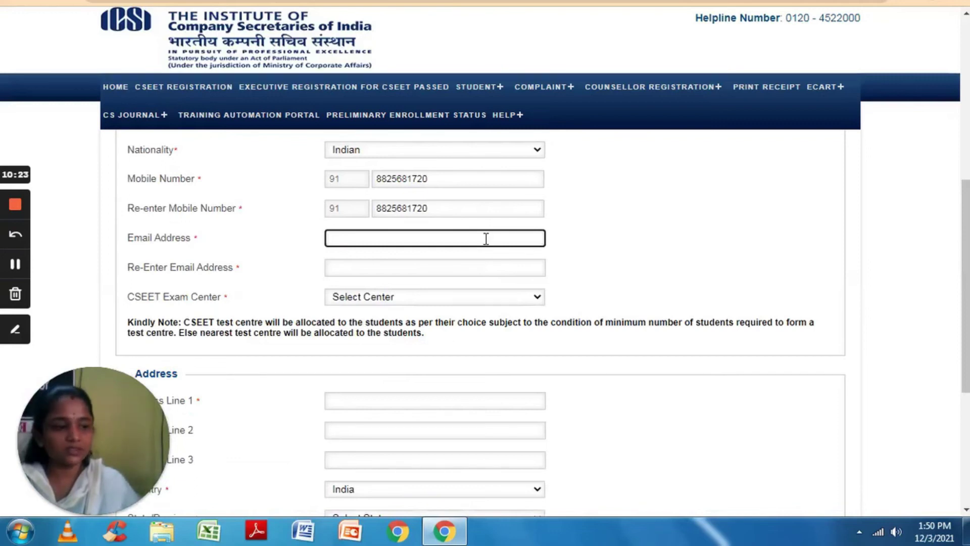
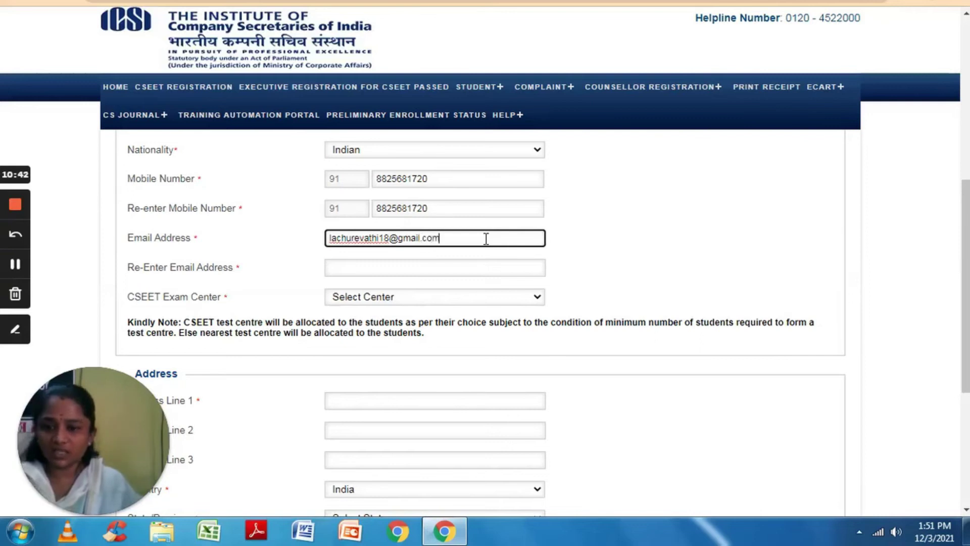
# Copy that e-mail address and paste it into the Re-Enter Email Address field.
pyautogui.moveTo(486, 238); pyautogui.dragTo(318, 249)
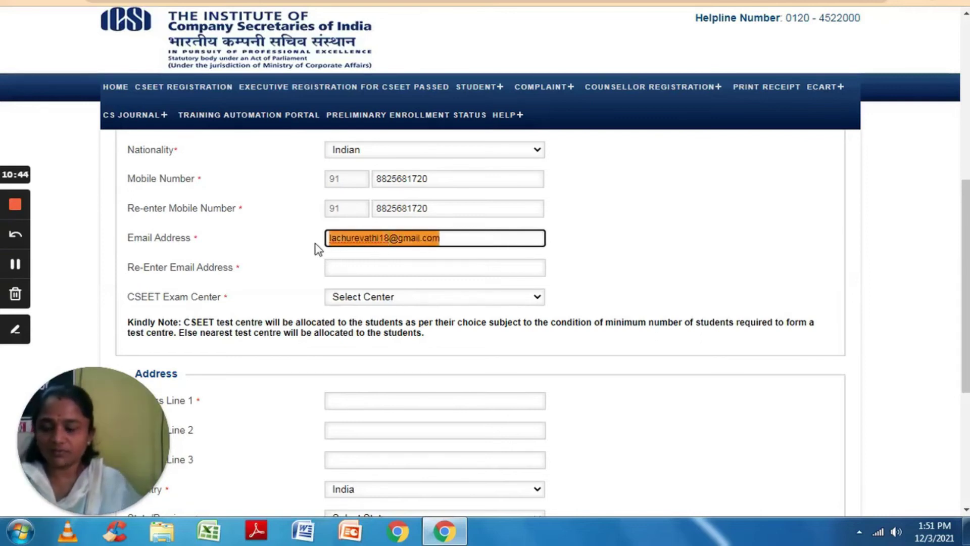
pyautogui.rightClick(346, 238)
pyautogui.click(371, 267)
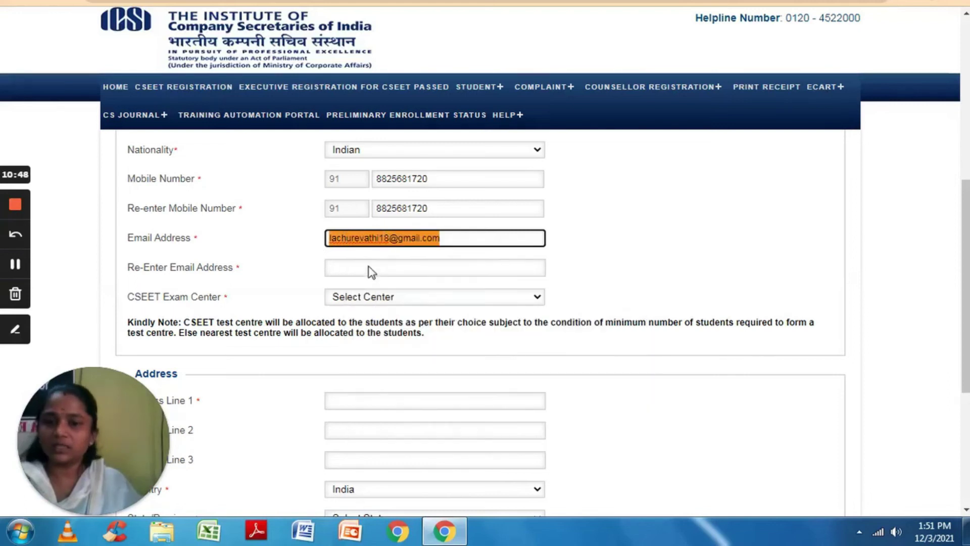
pyautogui.click(369, 267)
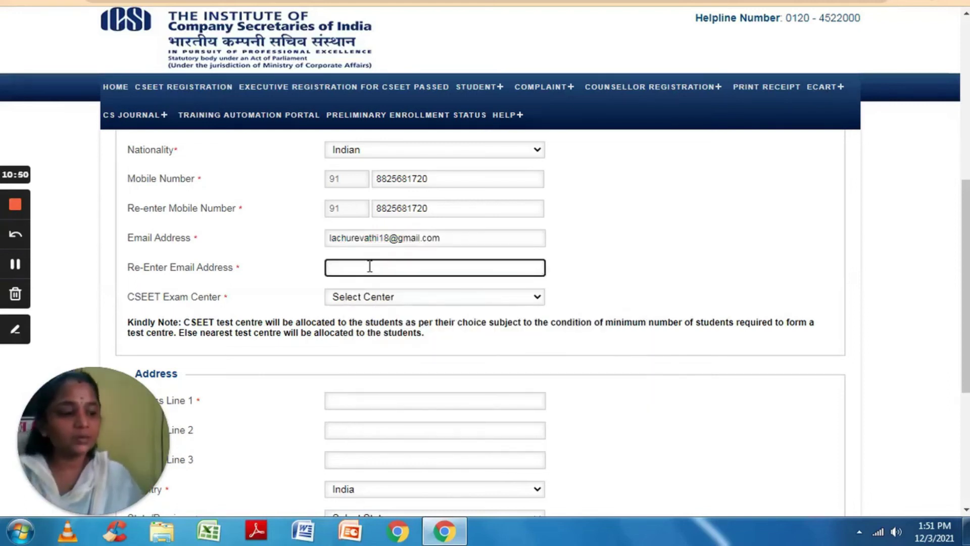
pyautogui.rightClick(368, 267)
pyautogui.click(410, 357)
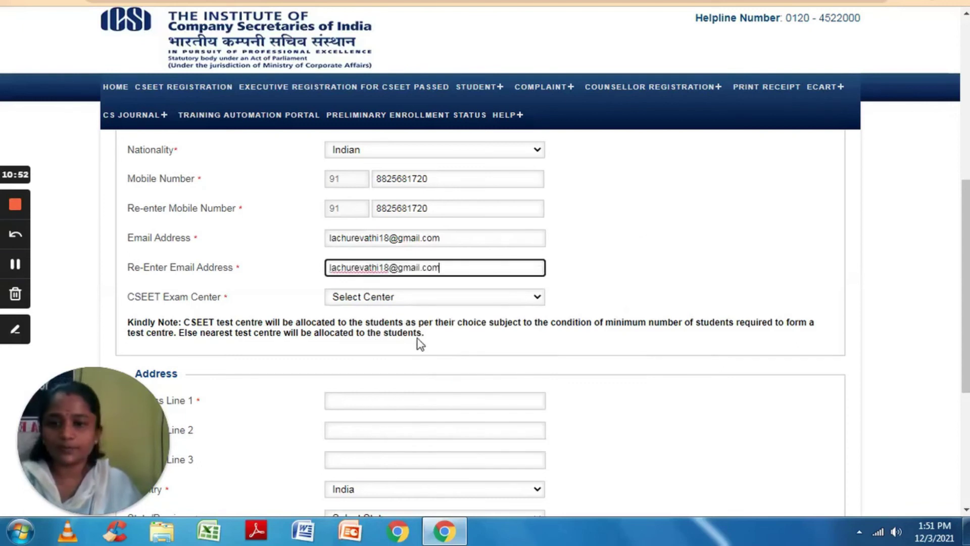
# Choose Coimbatore from the CSEET Exam Center dropdown.
pyautogui.click(418, 298)
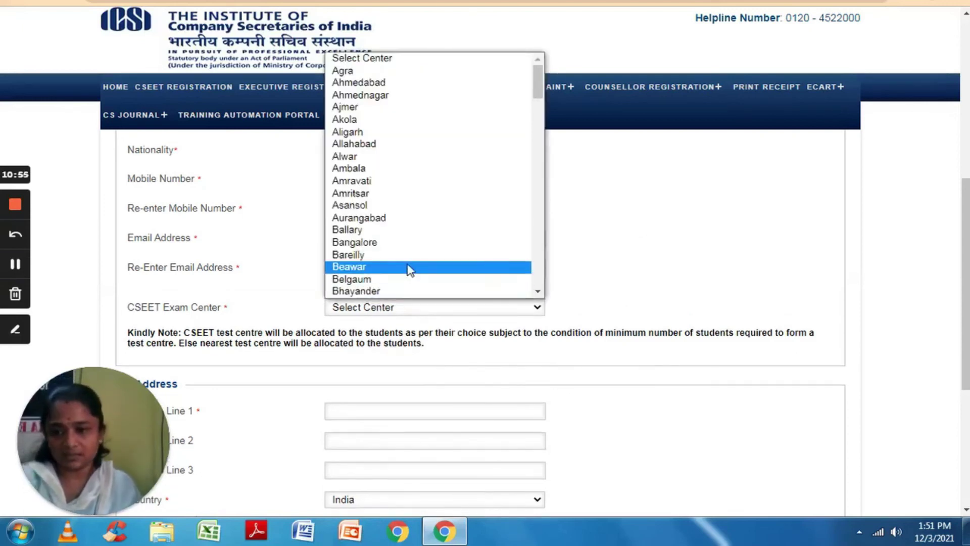
pyautogui.press('Down')
pyautogui.press('Down')
pyautogui.press('Down')
pyautogui.press('Down')
pyautogui.press('Down')
pyautogui.press('Down')
pyautogui.press('Down')
pyautogui.press('Down')
pyautogui.press('Down')
pyautogui.press('Down')
pyautogui.press('Down')
pyautogui.press('Down')
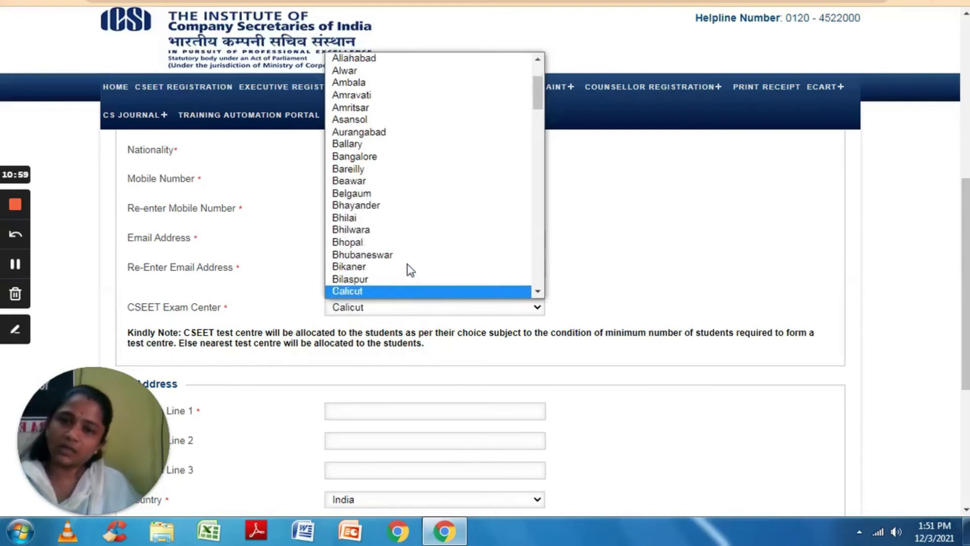
pyautogui.press('Down')
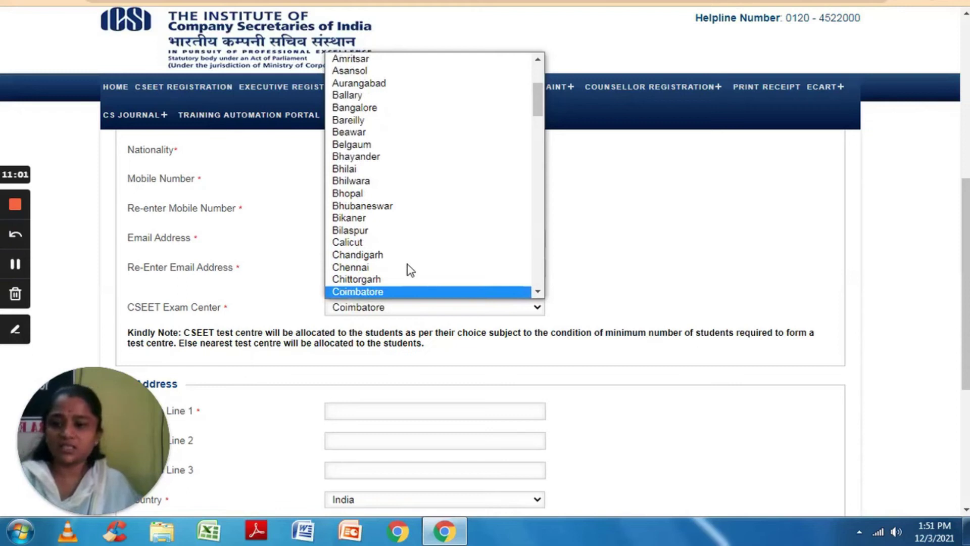
pyautogui.press('Down')
pyautogui.press('Up')
pyautogui.press('Return')
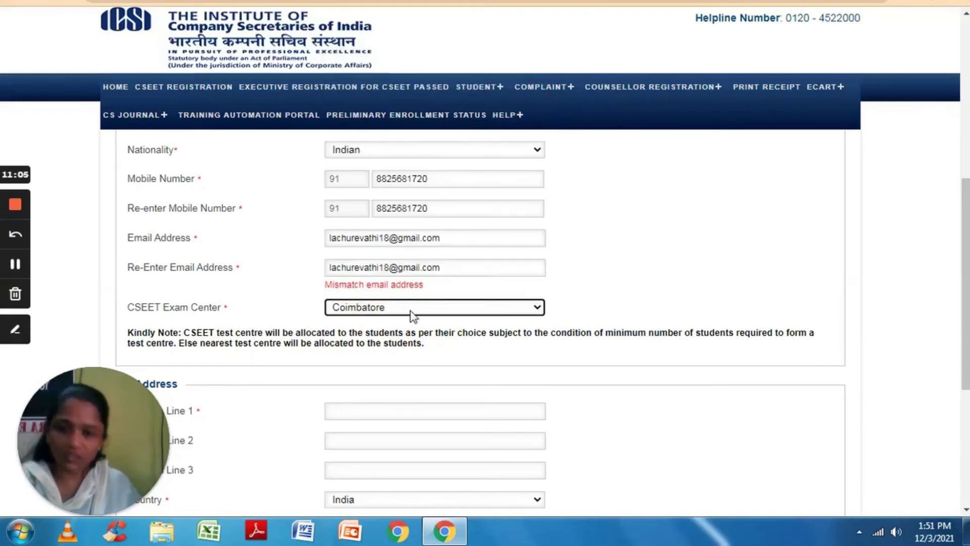
# Erase the pasted confirmation e-mail and retype the applicant's e-mail by hand so both match.
pyautogui.click(448, 413)
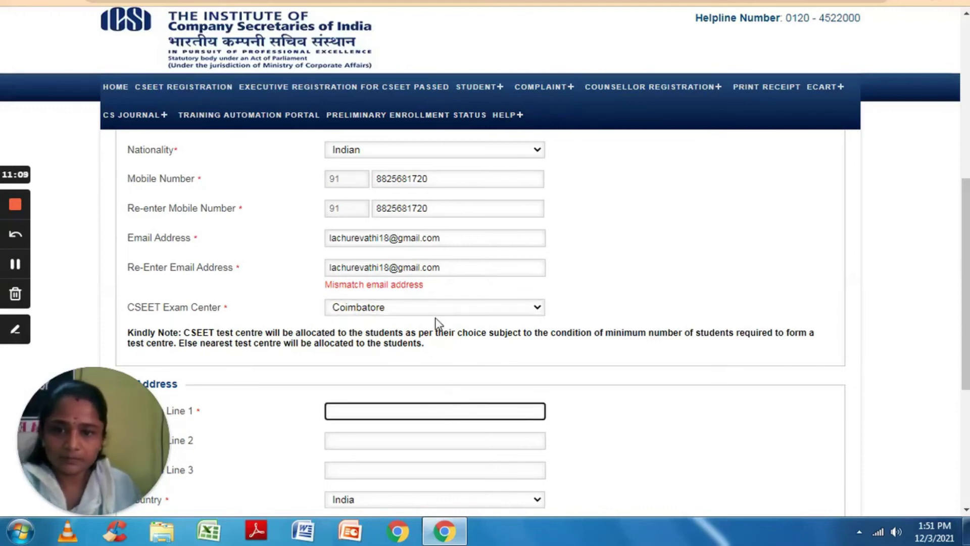
pyautogui.click(448, 264)
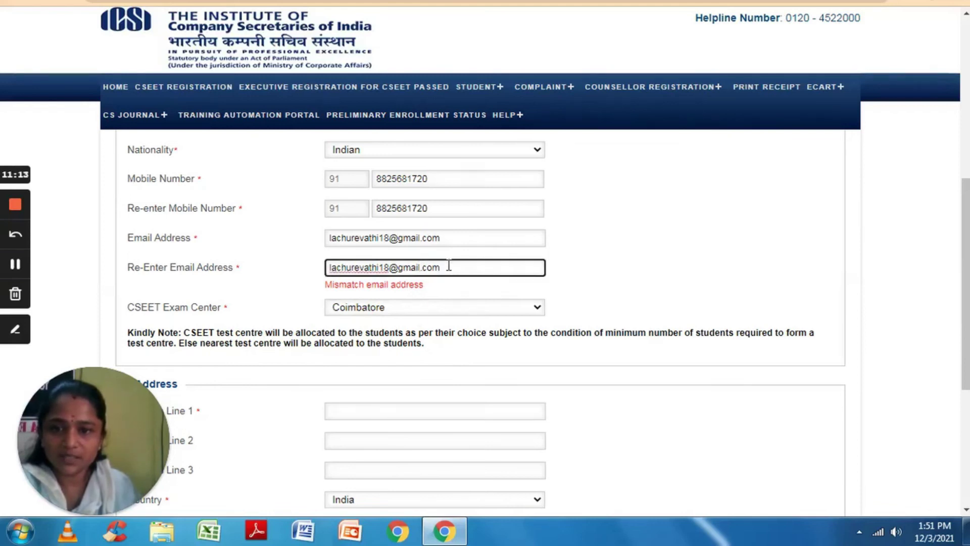
pyautogui.click(329, 268)
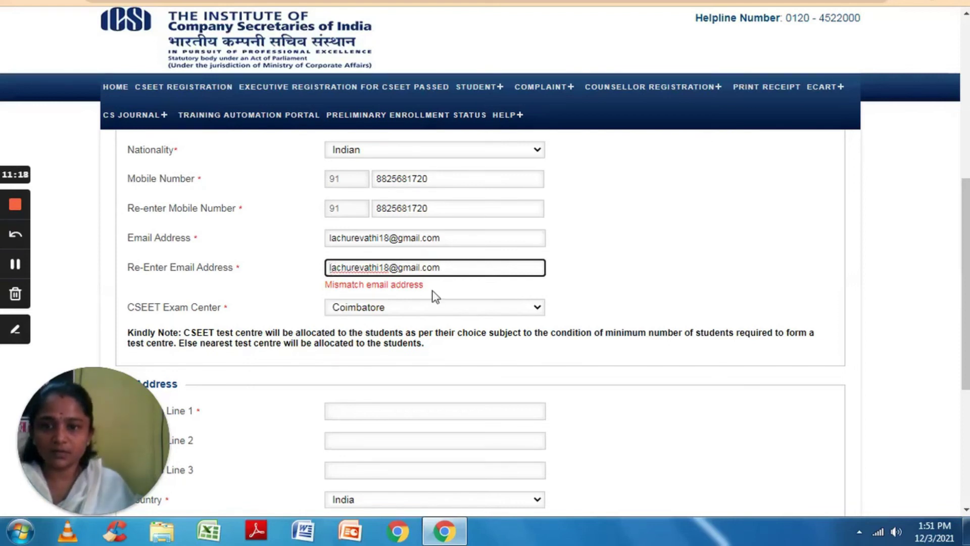
pyautogui.press('BackSpace')
pyautogui.press('BackSpace')
pyautogui.press('BackSpace')
pyautogui.press('BackSpace')
pyautogui.press('BackSpace')
pyautogui.press('BackSpace')
pyautogui.press('BackSpace')
pyautogui.press('BackSpace')
pyautogui.press('BackSpace')
pyautogui.press('BackSpace')
pyautogui.press('BackSpace')
pyautogui.press('BackSpace')
pyautogui.press('BackSpace')
pyautogui.press('BackSpace')
pyautogui.press('BackSpace')
pyautogui.press('BackSpace')
pyautogui.press('BackSpace')
pyautogui.press('BackSpace')
pyautogui.press('BackSpace')
pyautogui.press('BackSpace')
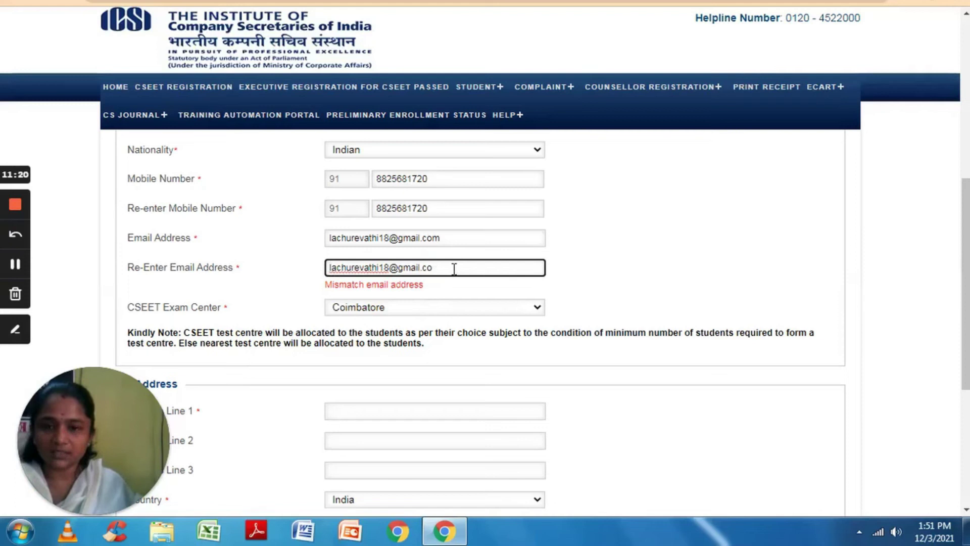
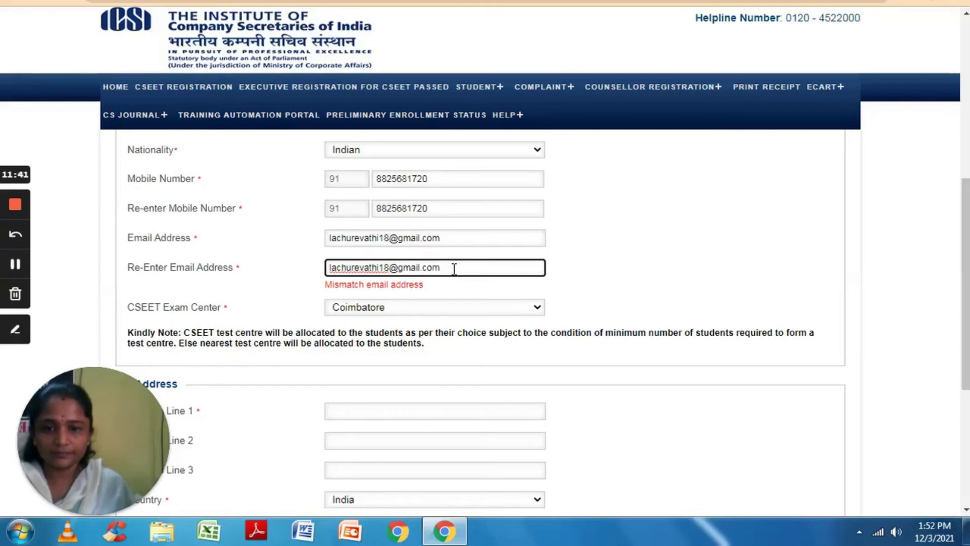
pyautogui.click(430, 407)
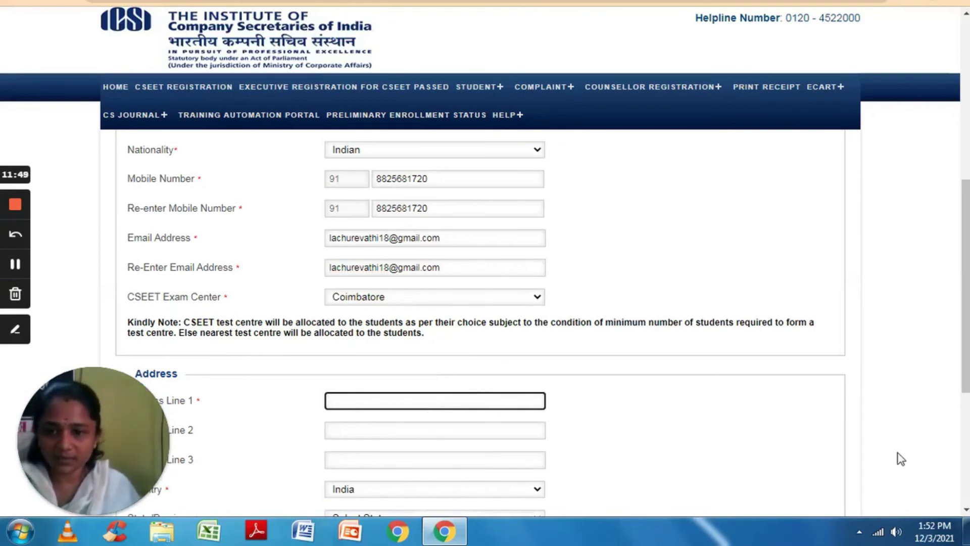
pyautogui.click(965, 510)
# Type the applicant's street address, locality and city into Address Line 1.
pyautogui.click(964, 510)
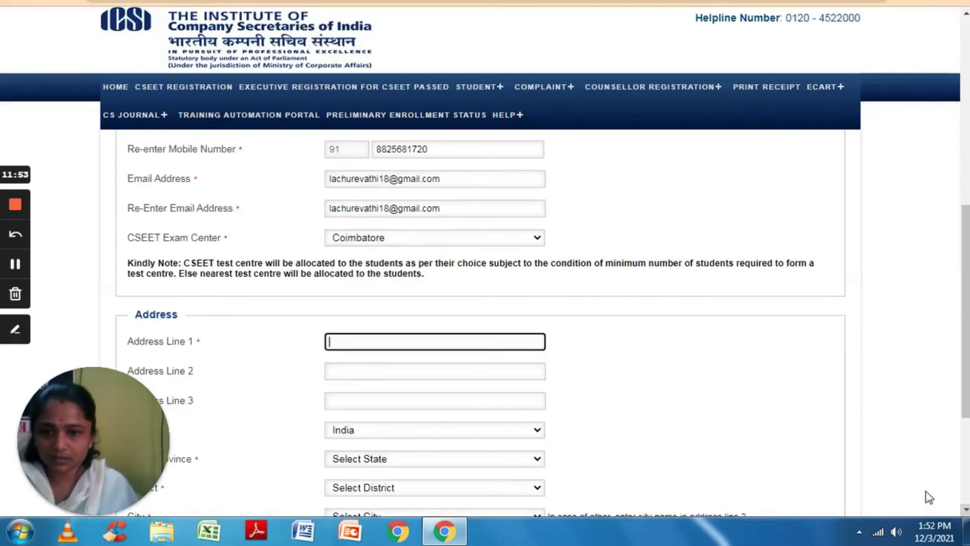
pyautogui.click(966, 510)
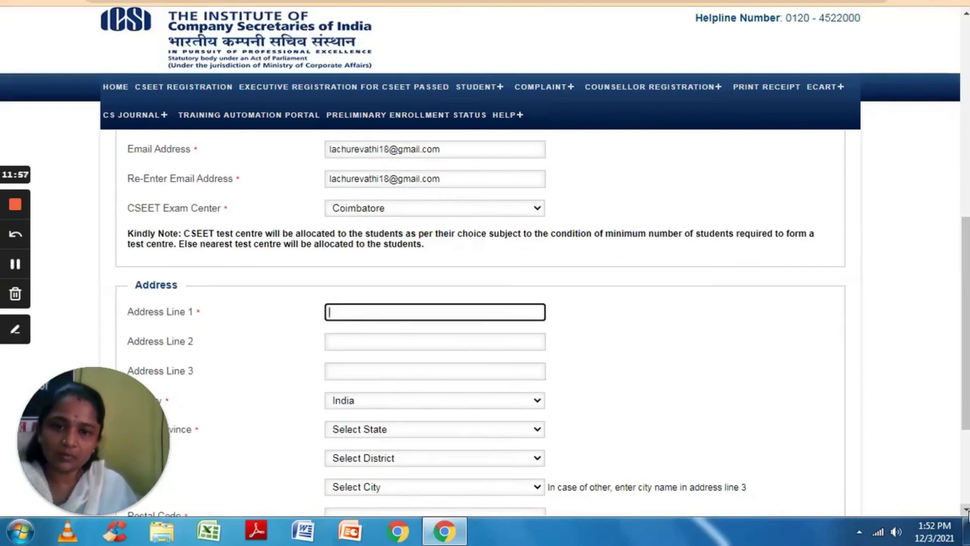
pyautogui.click(967, 511)
pyautogui.click(967, 511)
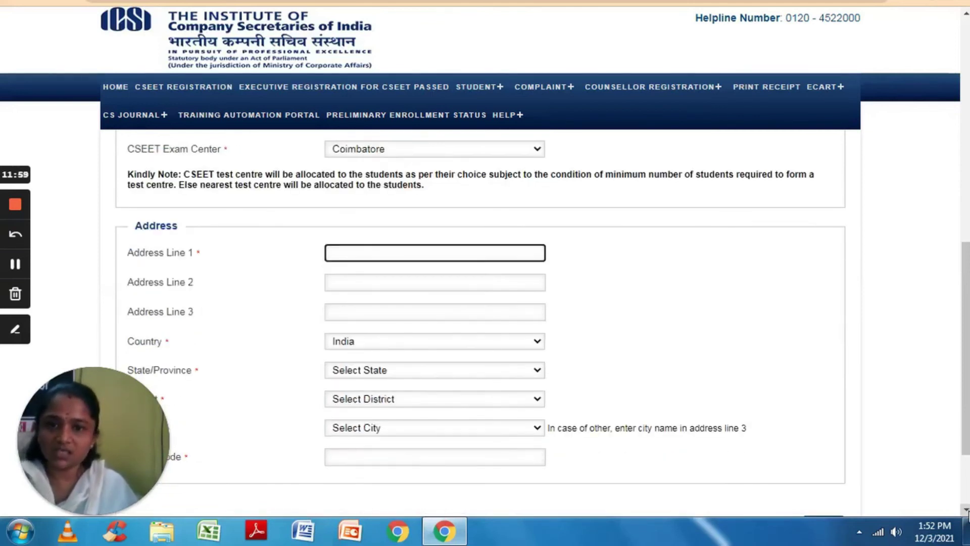
pyautogui.click(966, 511)
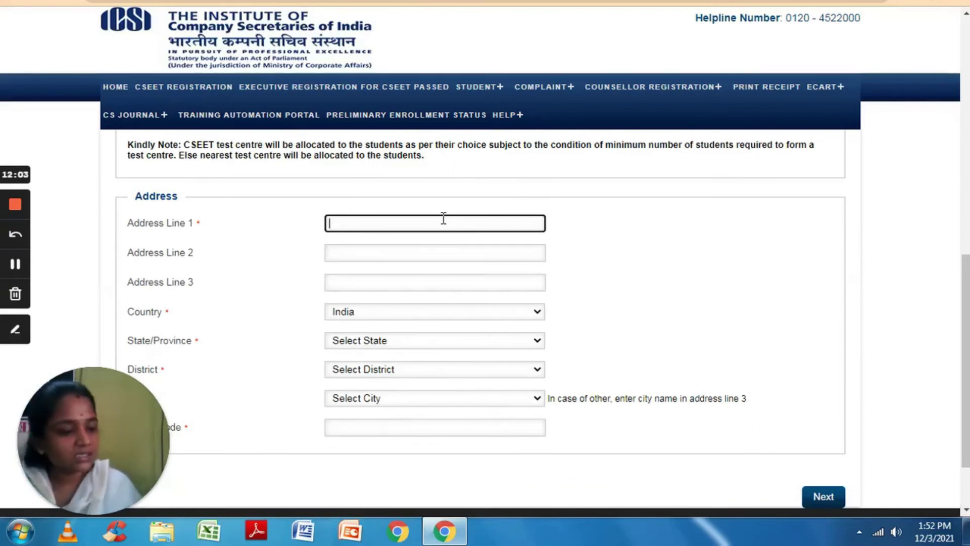
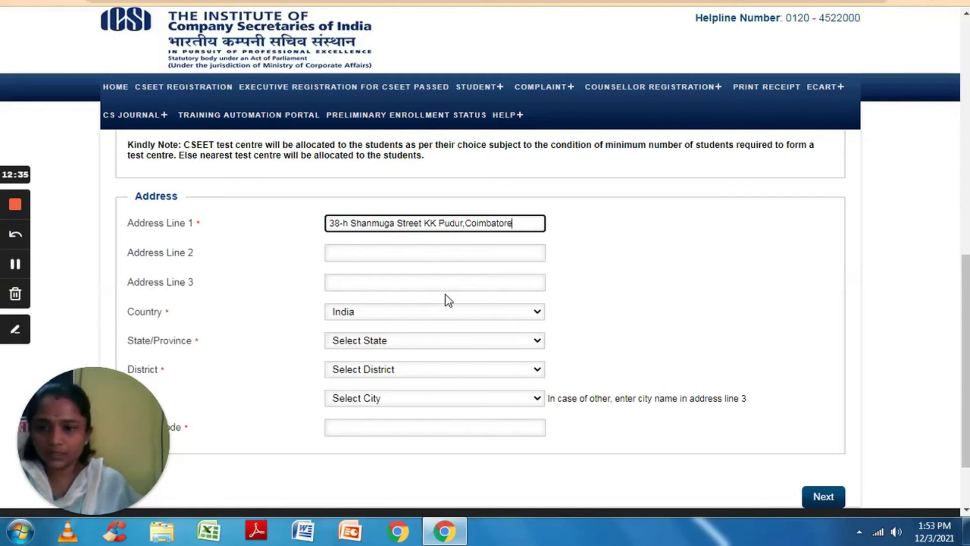
# Select Tamil Nadu as the address state.
pyautogui.click(448, 342)
pyautogui.scroll(-1, 445, 323)
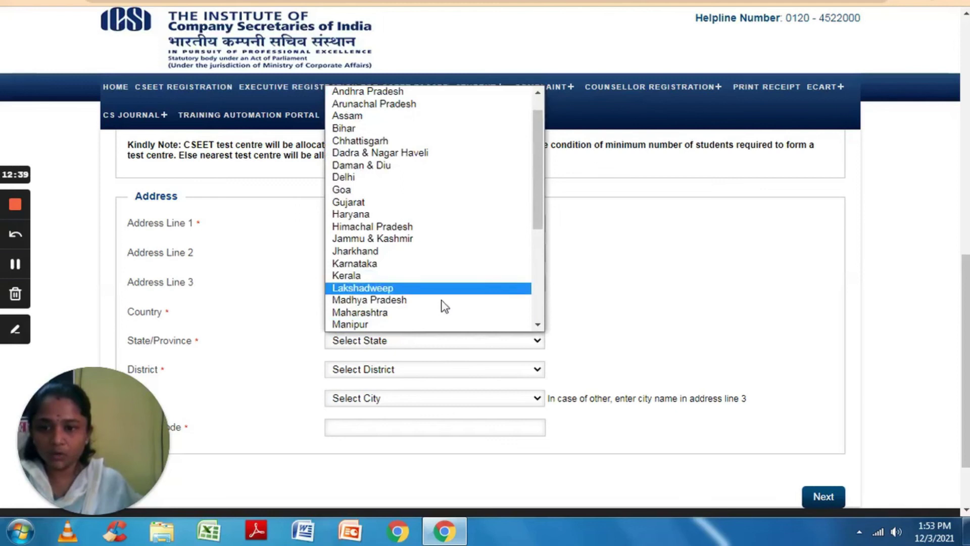
pyautogui.press('m')
pyautogui.press('m')
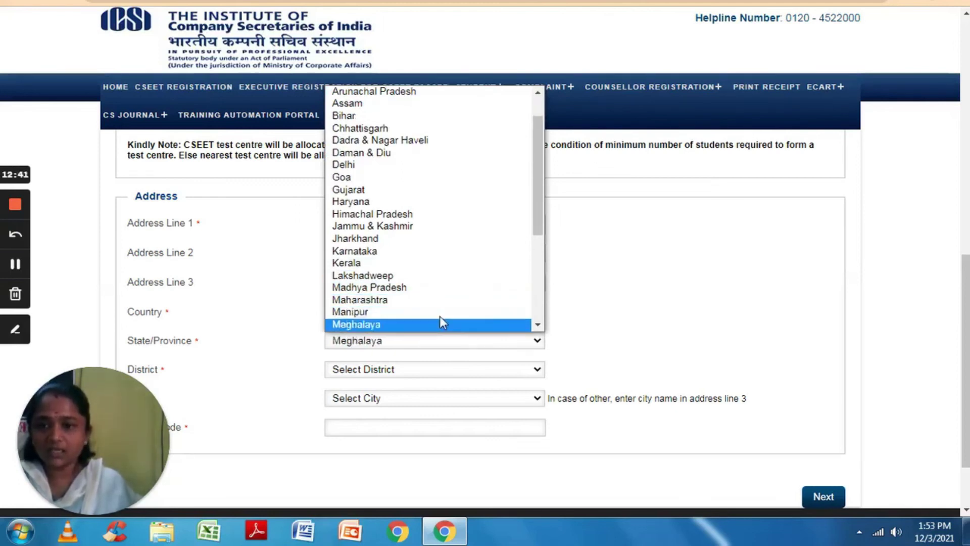
pyautogui.press('r')
pyautogui.press('s')
pyautogui.press('w')
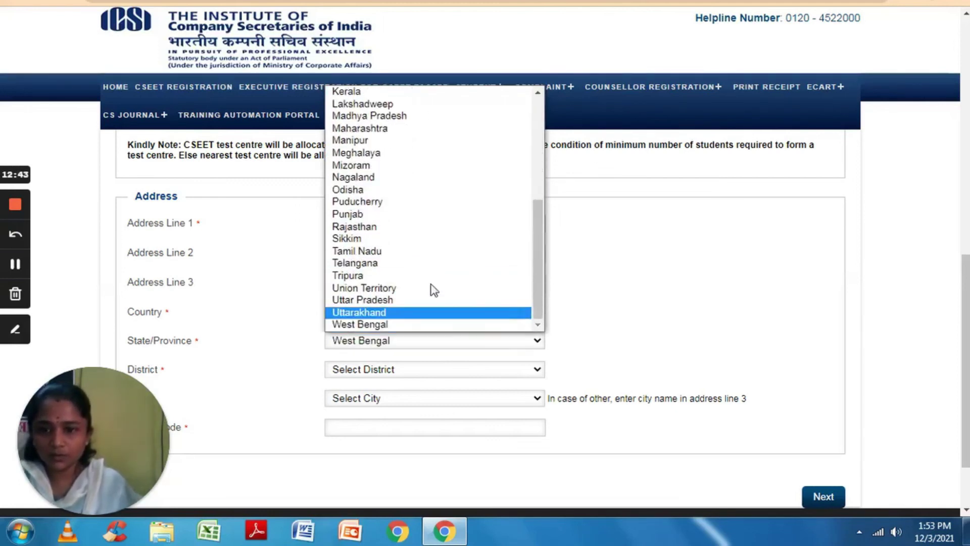
pyautogui.click(431, 252)
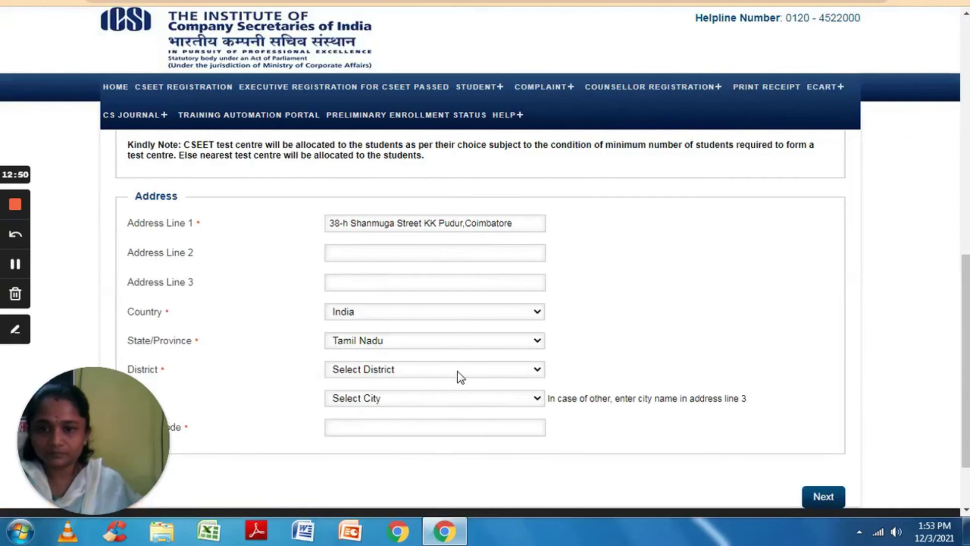
# Set both District and City to Coimbatore.
pyautogui.click(460, 375)
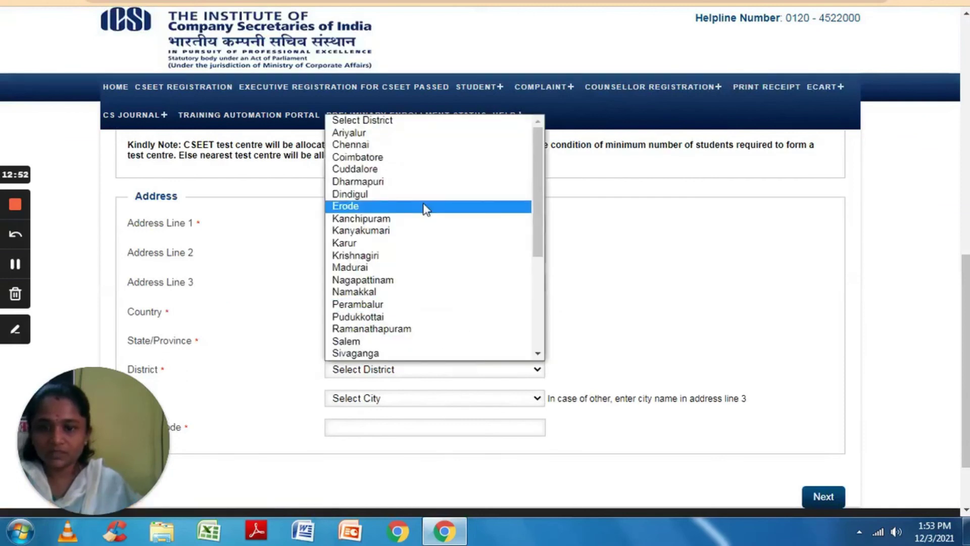
pyautogui.click(413, 157)
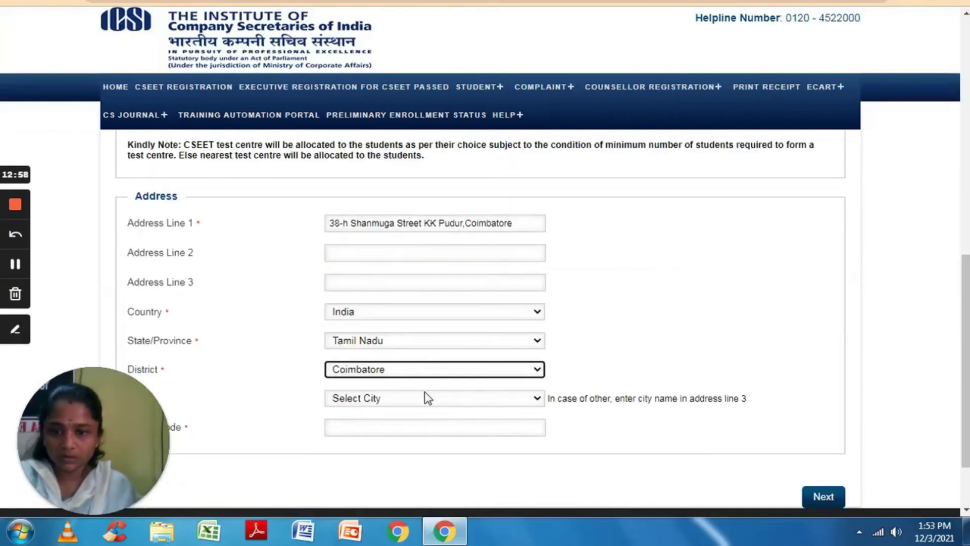
pyautogui.click(426, 398)
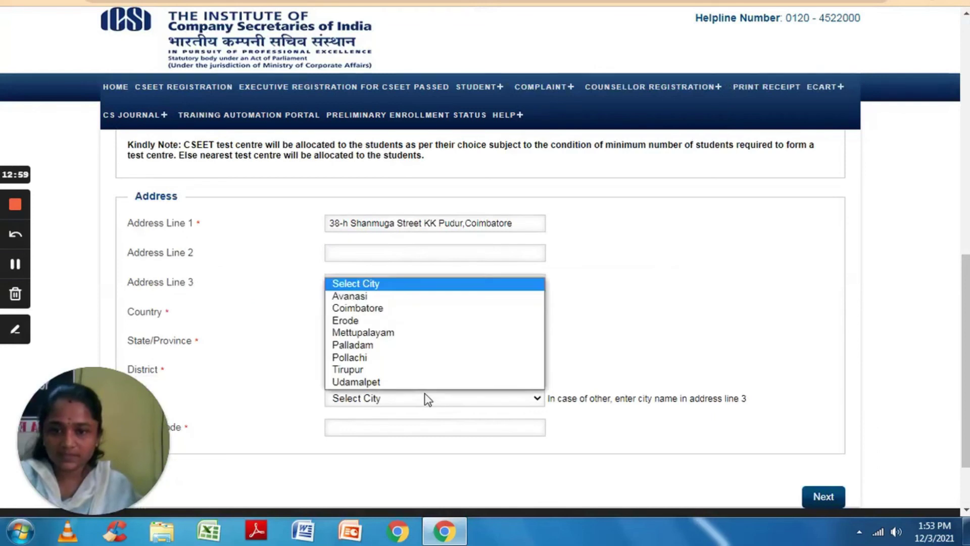
pyautogui.click(405, 308)
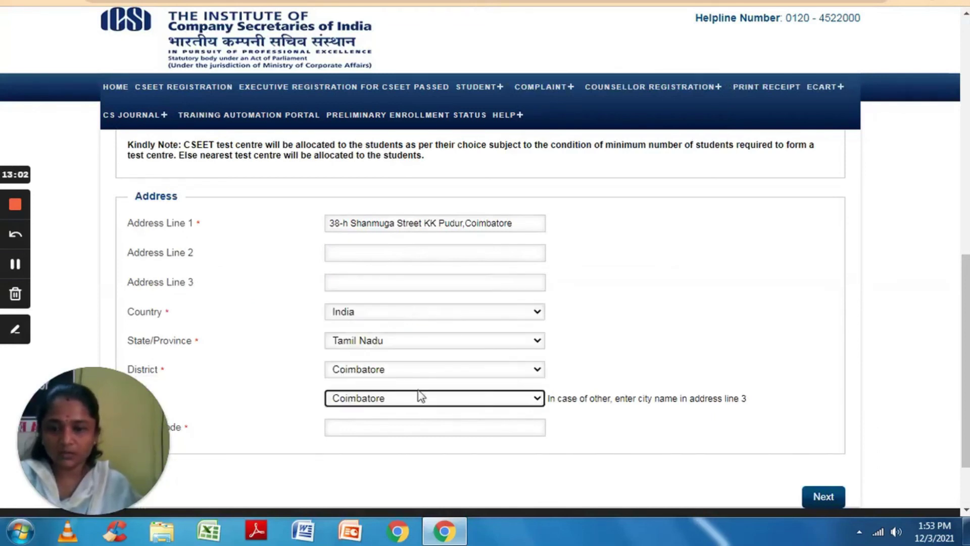
pyautogui.click(423, 424)
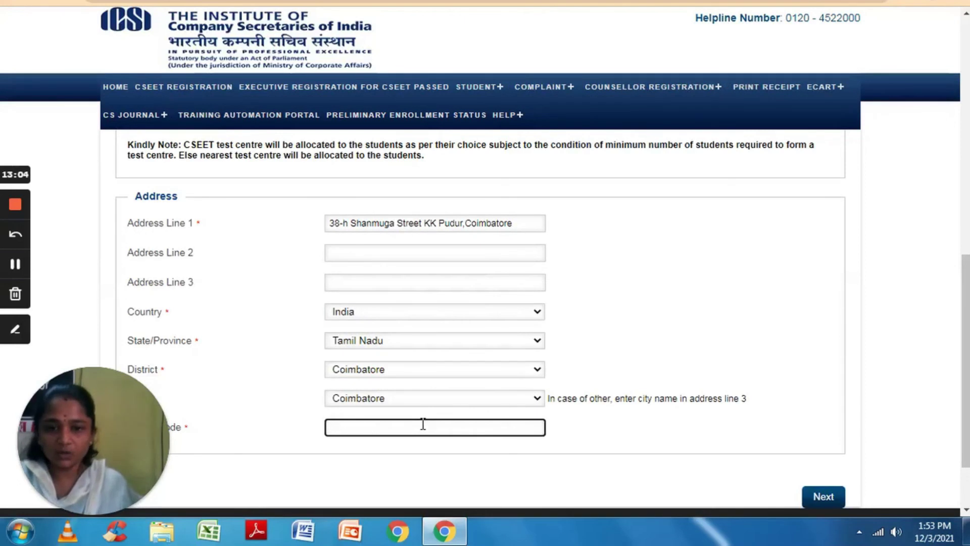
# Enter the applicant's six-digit PIN code in the Postal Code field.
pyautogui.write('64')
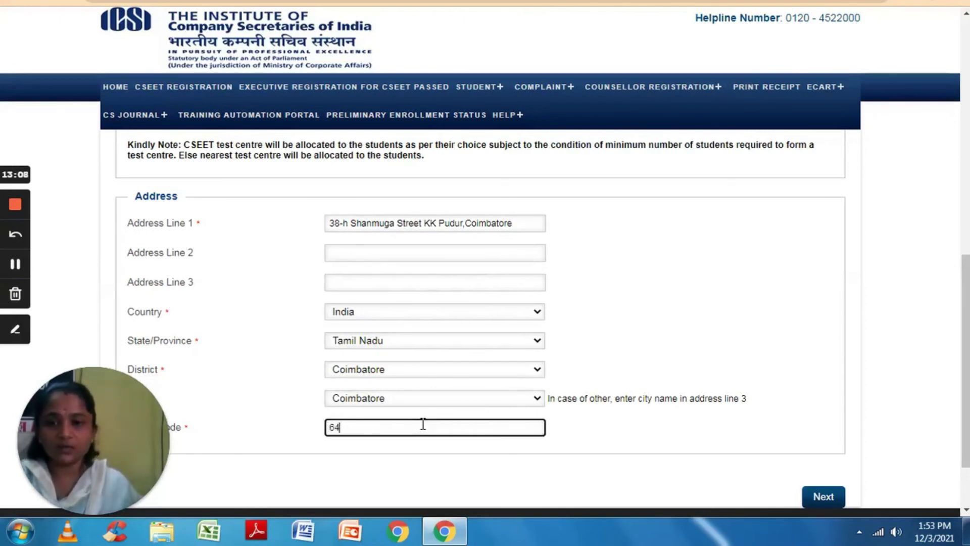
pyautogui.write('10')
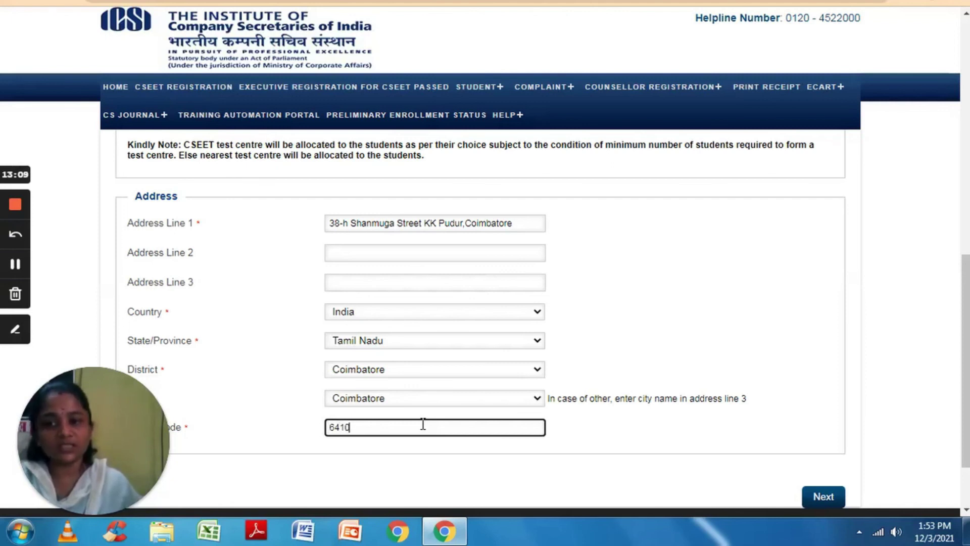
pyautogui.write('38')
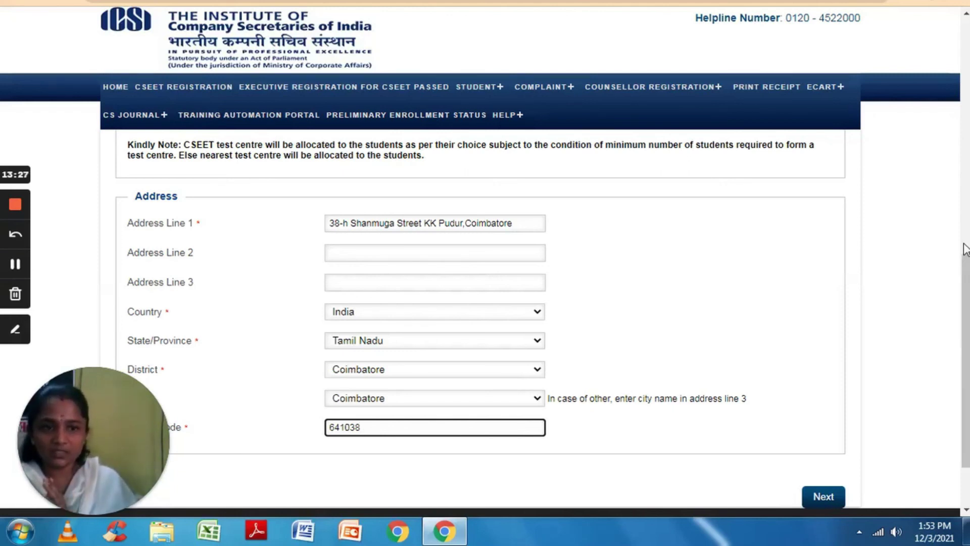
pyautogui.press('Up')
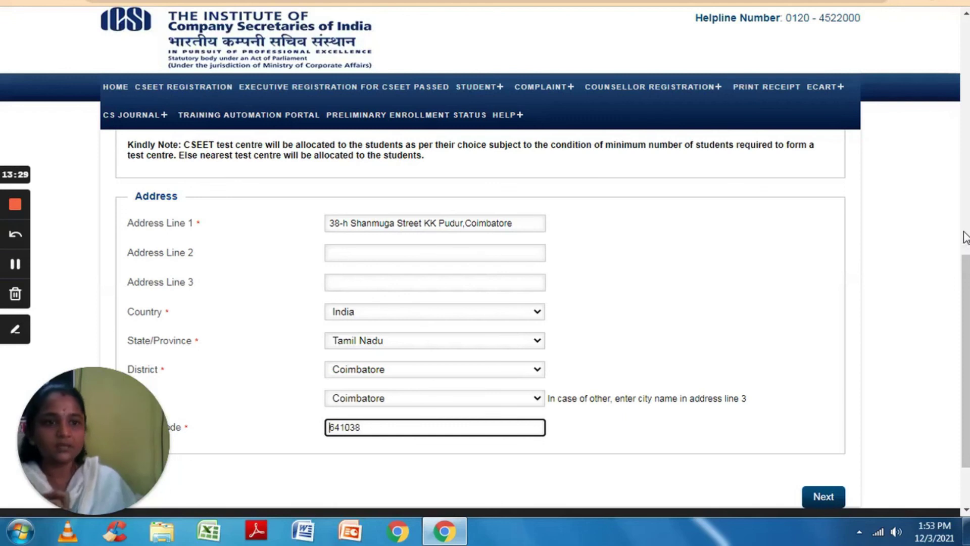
pyautogui.click(966, 14)
pyautogui.click(965, 14)
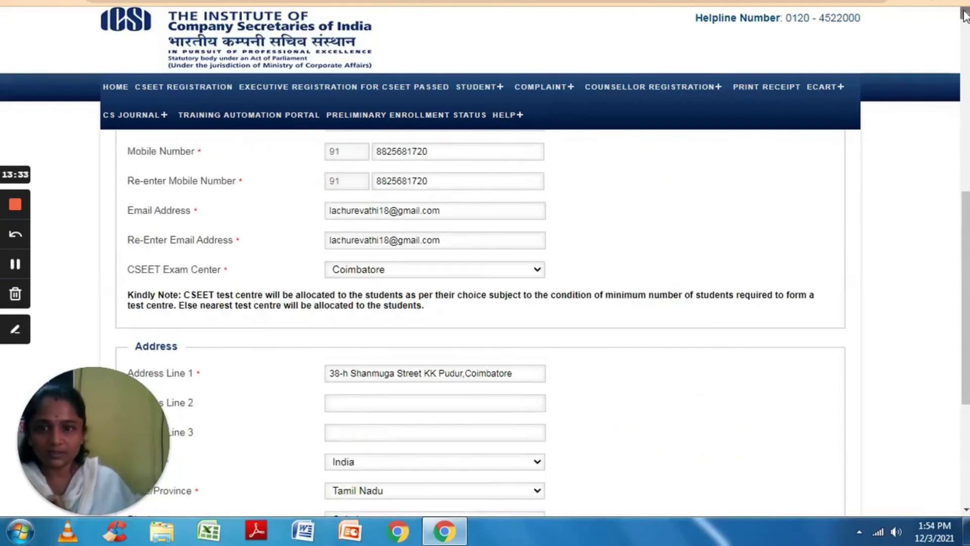
pyautogui.scroll(4, 966, 15)
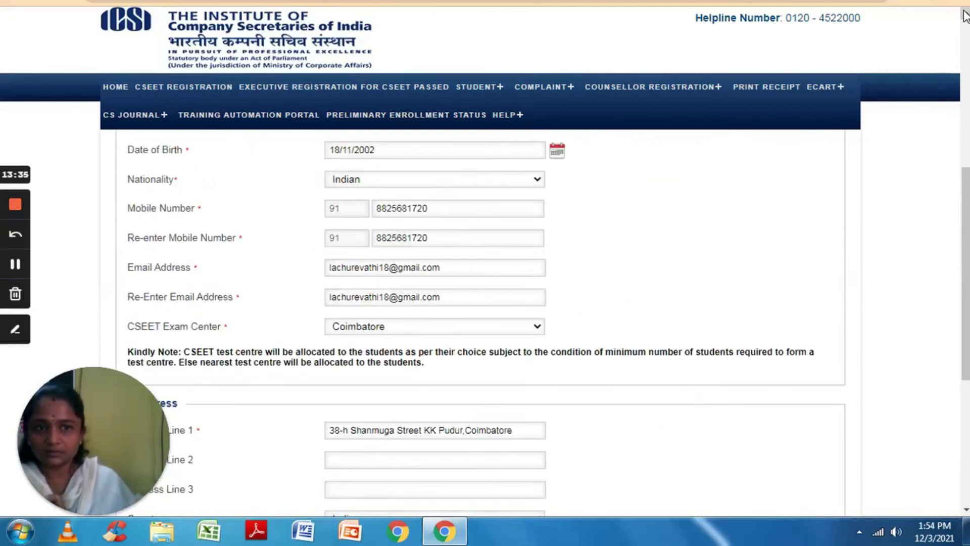
pyautogui.scroll(2, 965, 16)
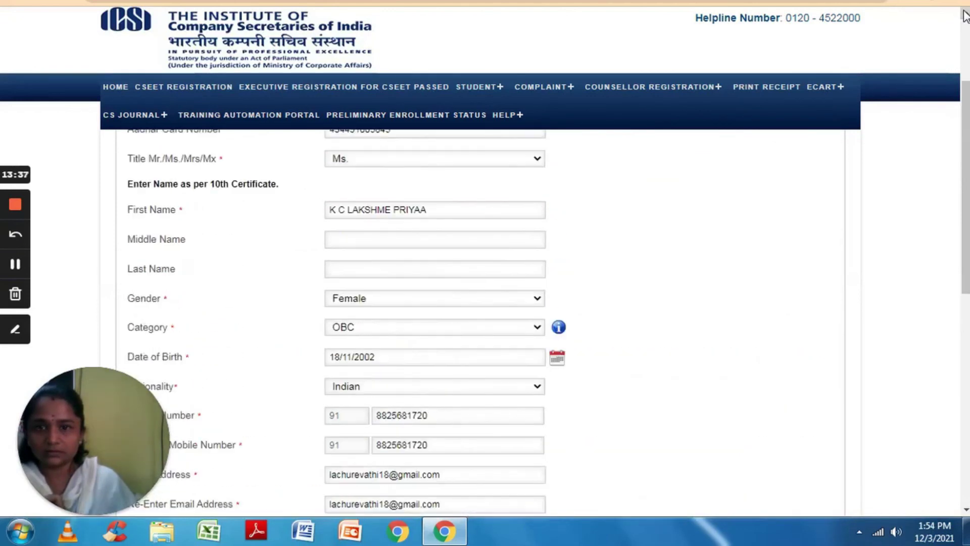
pyautogui.scroll(3, 965, 15)
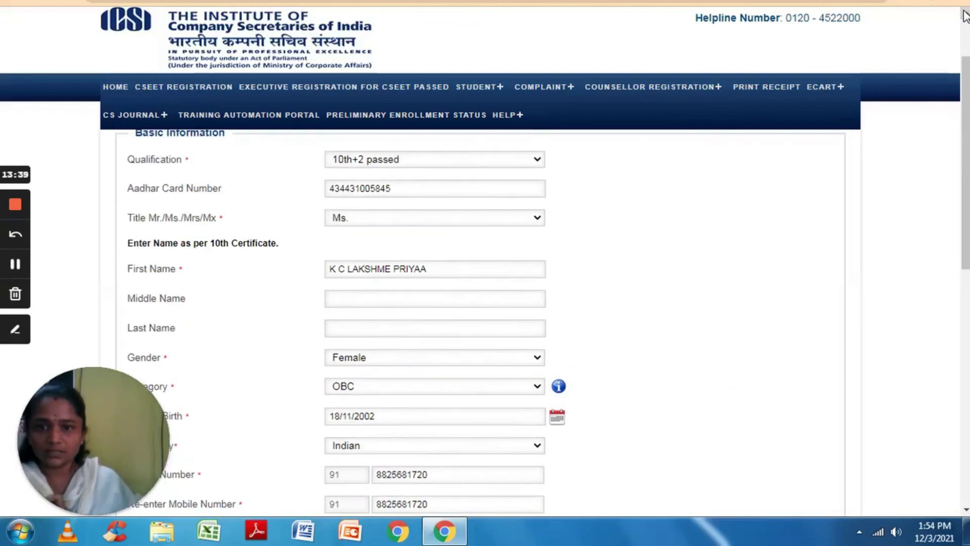
pyautogui.scroll(1, 966, 15)
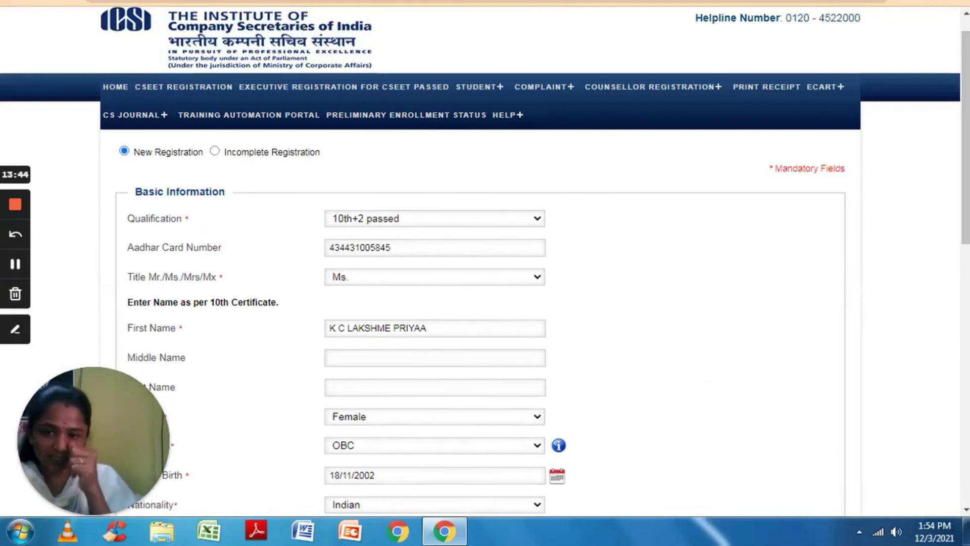
pyautogui.click(966, 512)
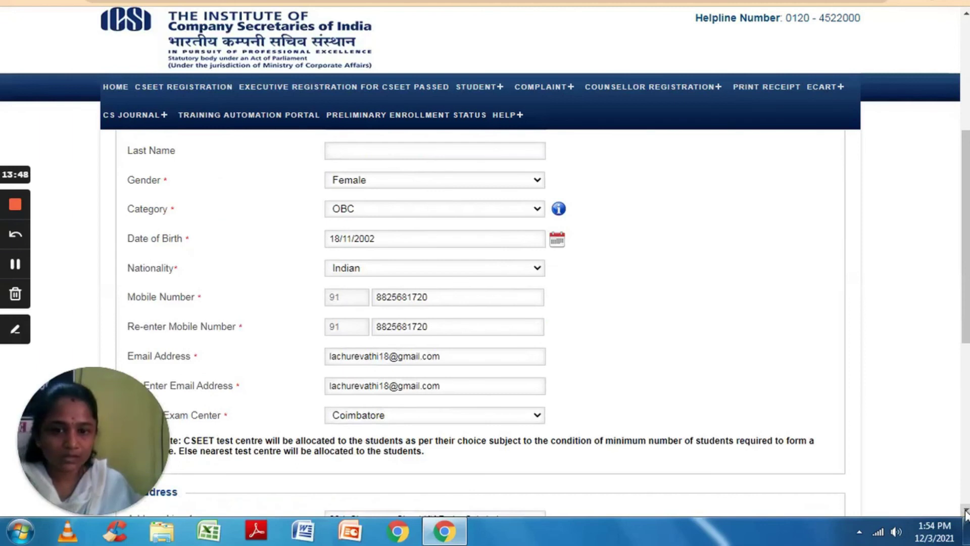
pyautogui.click(965, 511)
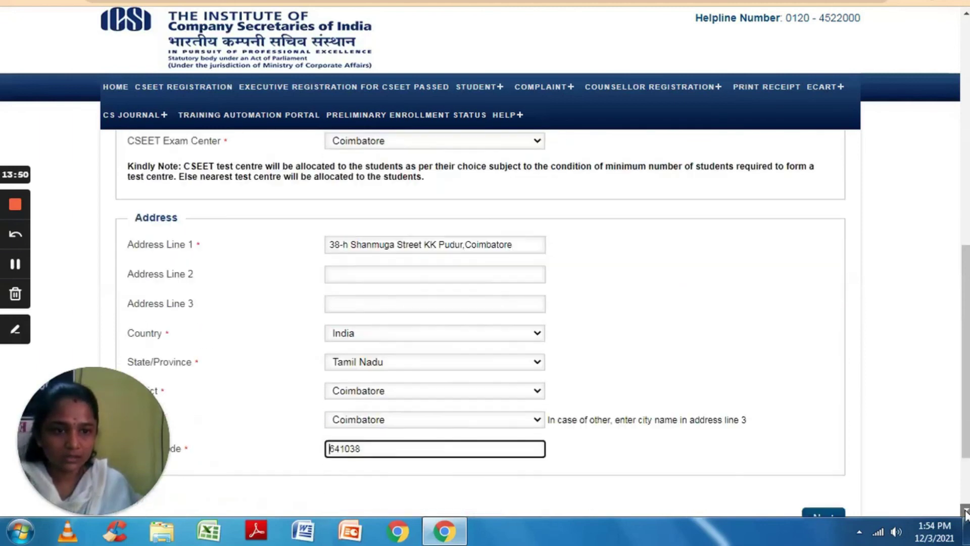
pyautogui.click(966, 512)
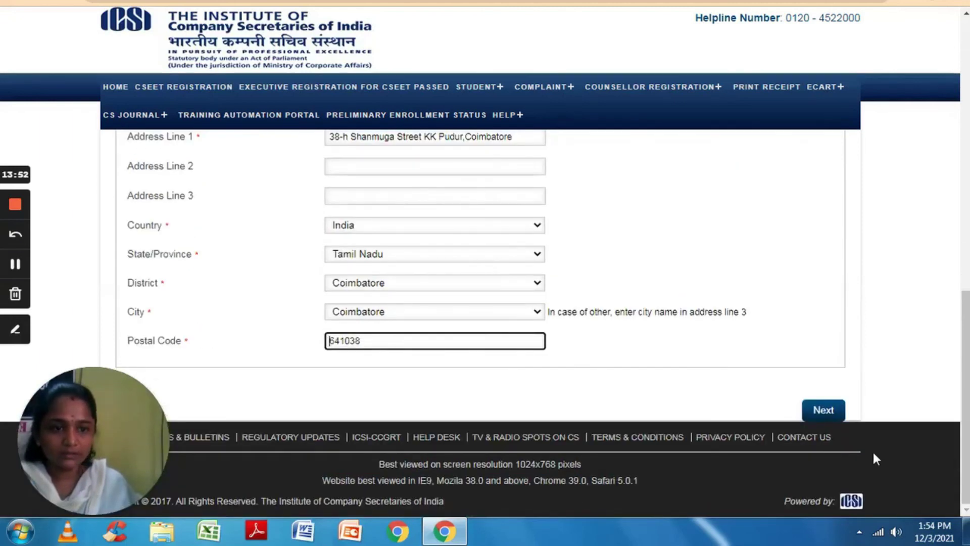
# Submit the basic details to obtain the Unique Request ID, then continue onward.
pyautogui.click(812, 411)
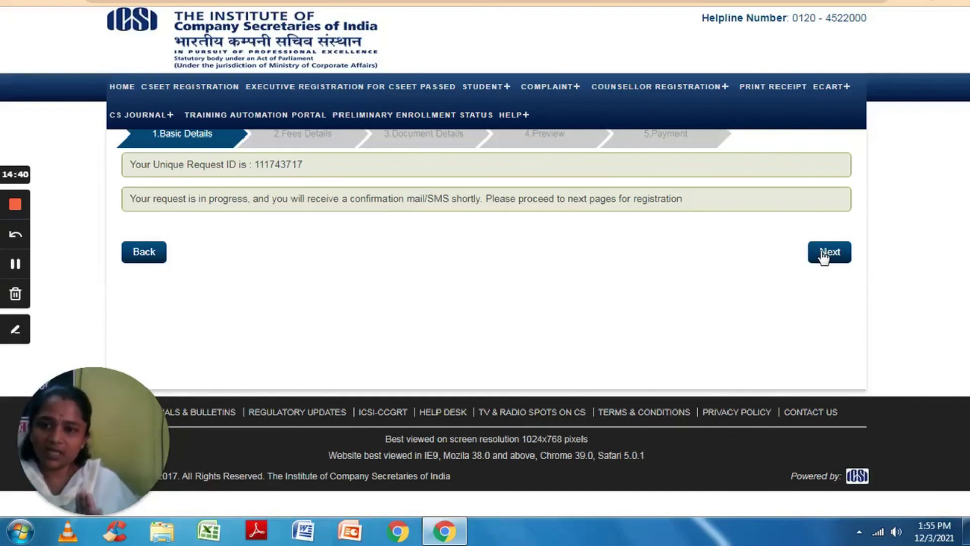
pyautogui.click(824, 256)
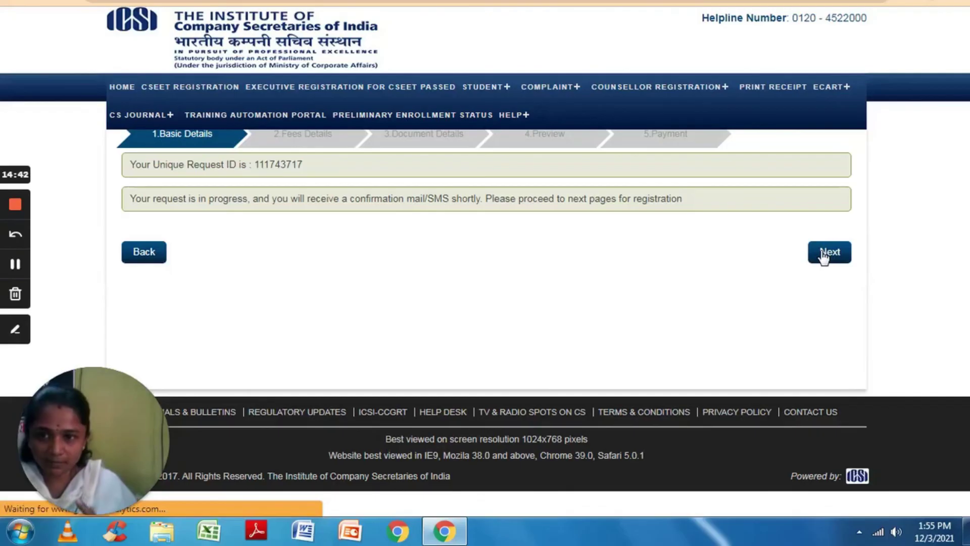